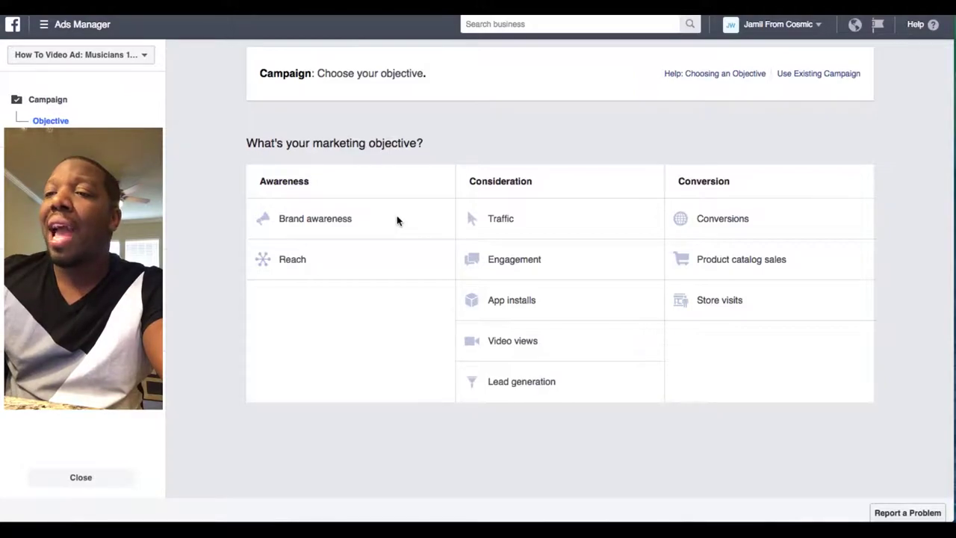
# Set the campaign objective to Brand awareness and scroll to the ad set's Detailed Targeting field.
pyautogui.click(349, 222)
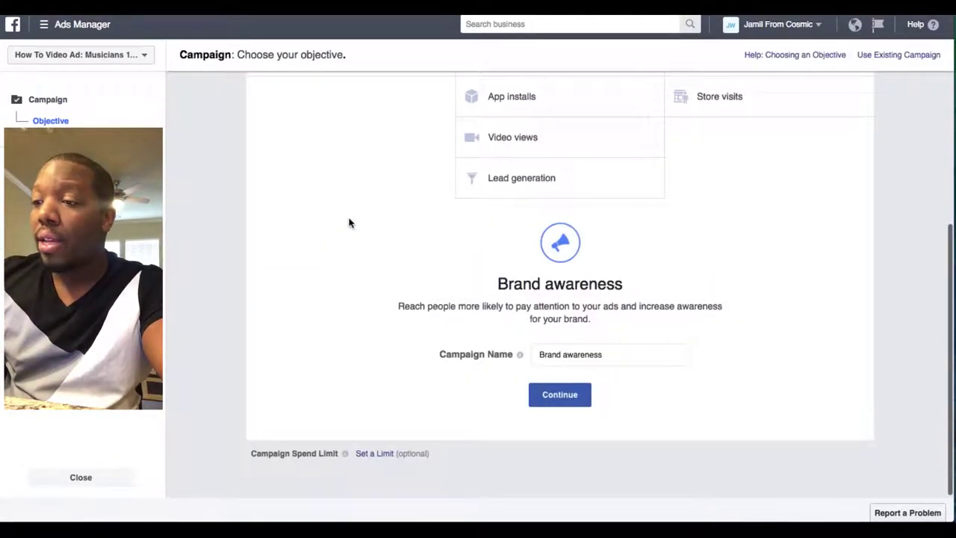
pyautogui.click(569, 394)
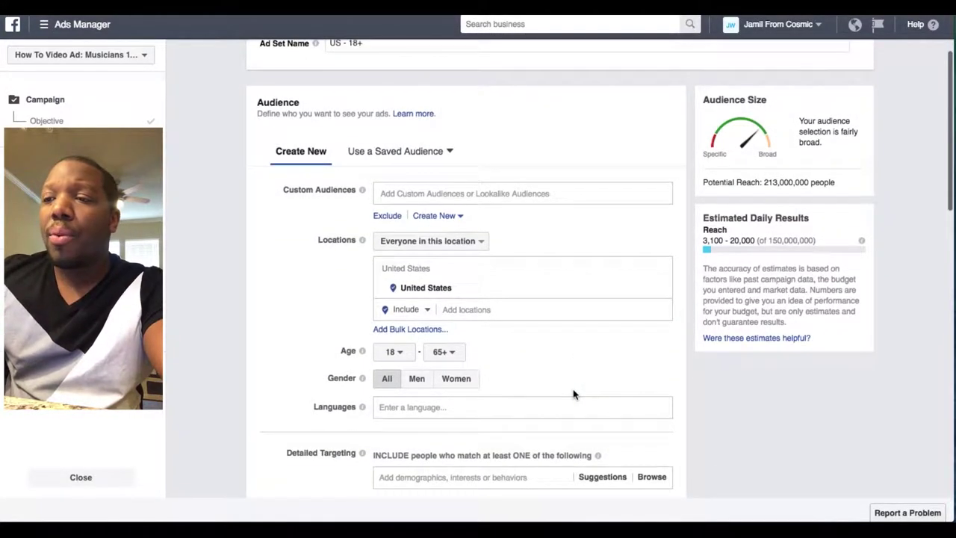
pyautogui.scroll(-1, 573, 393)
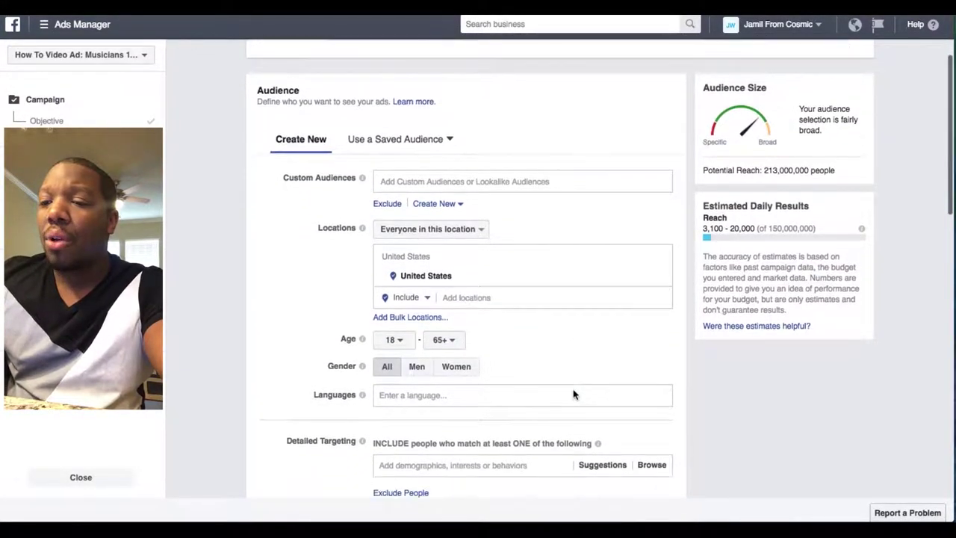
pyautogui.scroll(-3, 573, 394)
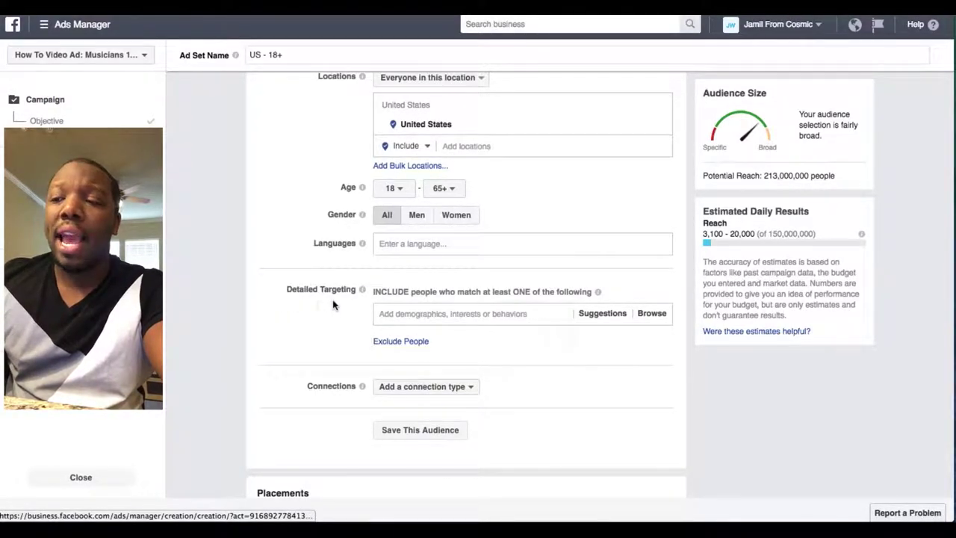
# Search the detailed targeting options for 'capitol records'.
pyautogui.click(443, 315)
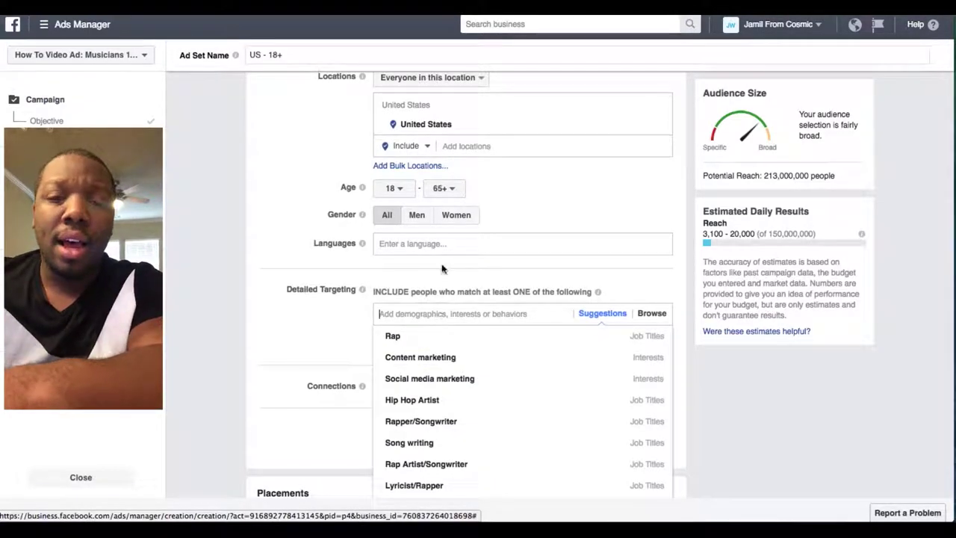
pyautogui.write('capit')
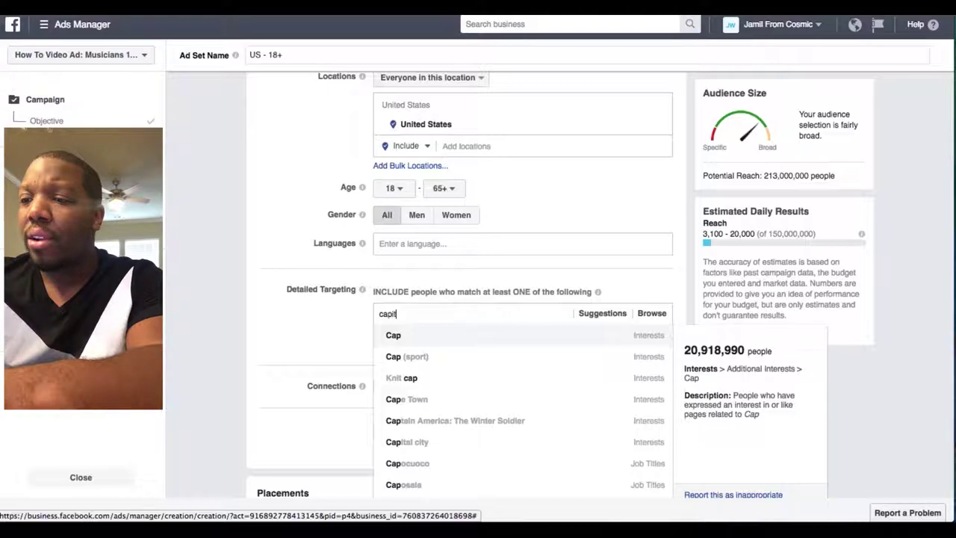
pyautogui.write('ol rec')
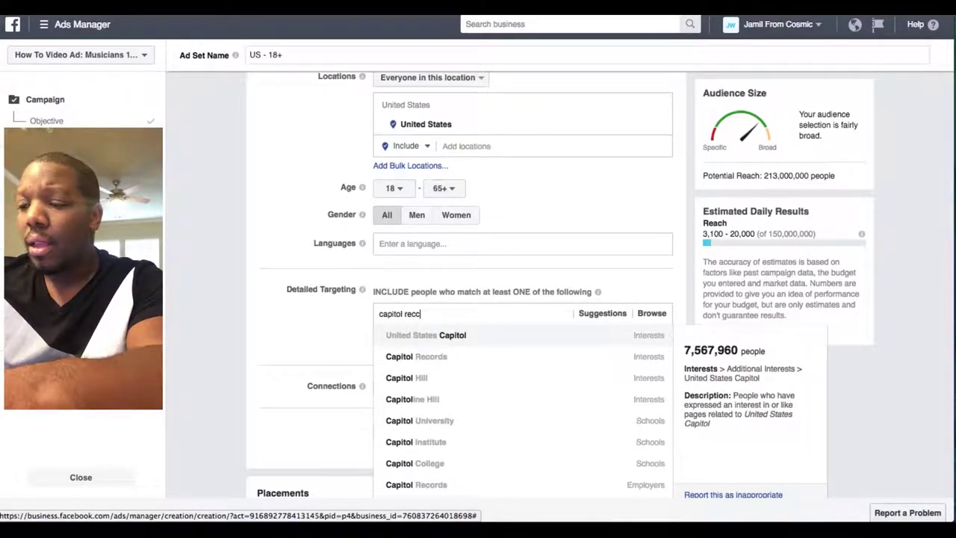
pyautogui.write('ords')
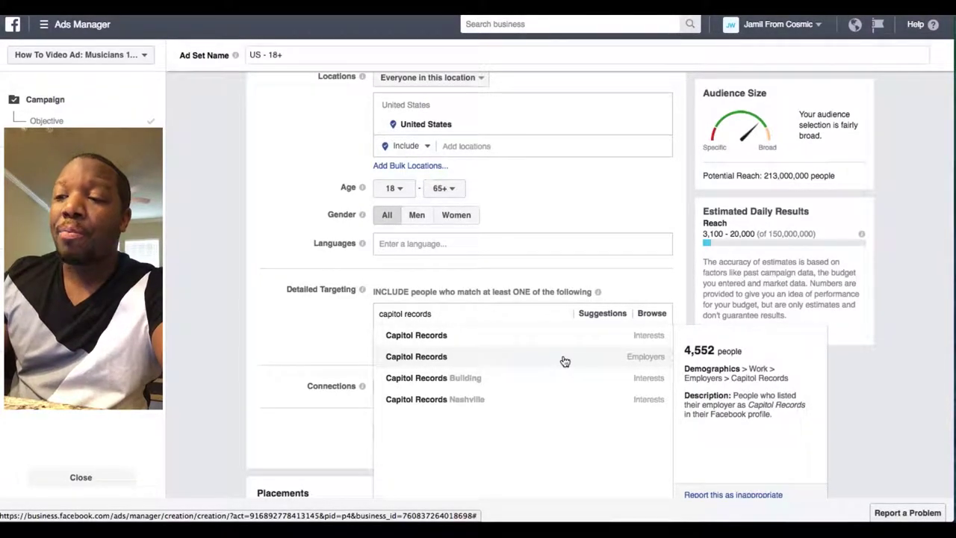
# Add Capitol Records, Sony Music and Warner Music Group as targeted employers.
pyautogui.click(565, 358)
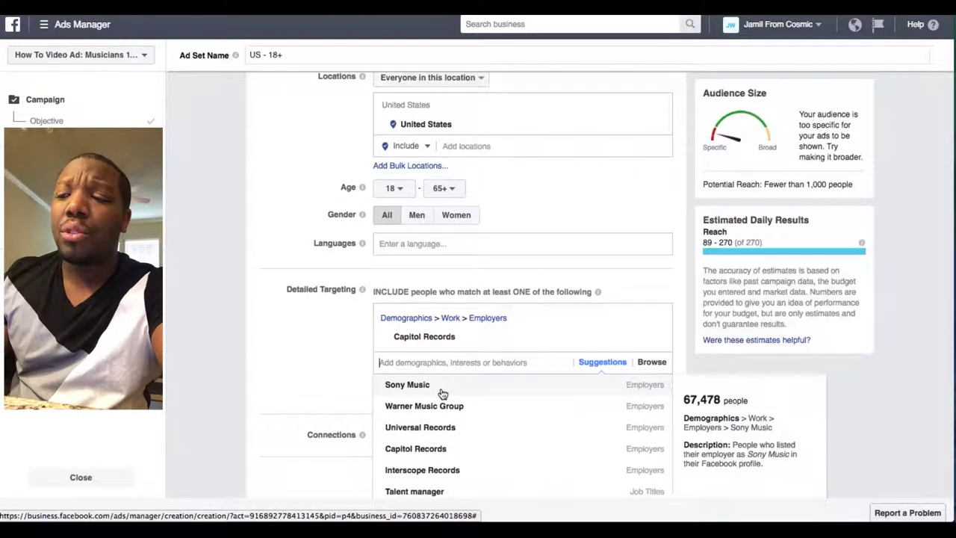
pyautogui.click(442, 393)
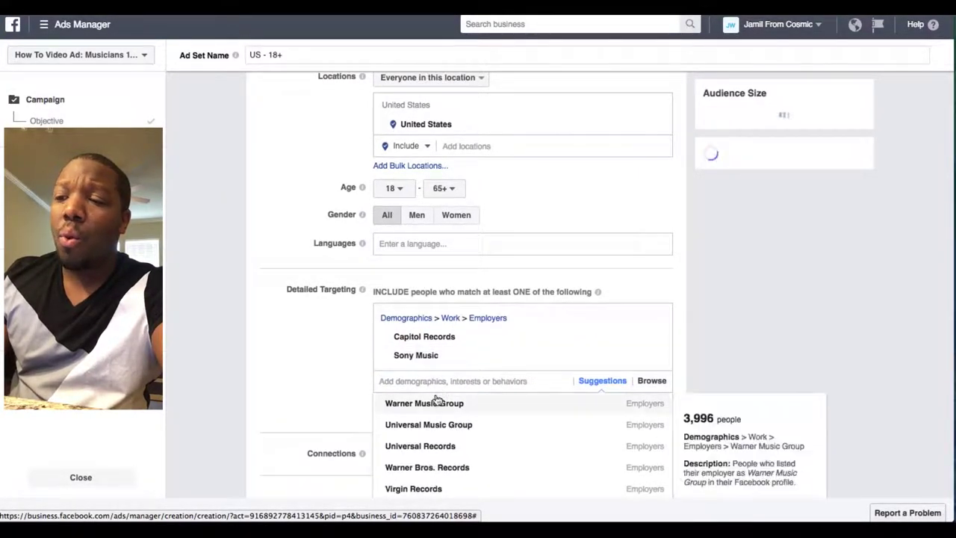
pyautogui.click(434, 403)
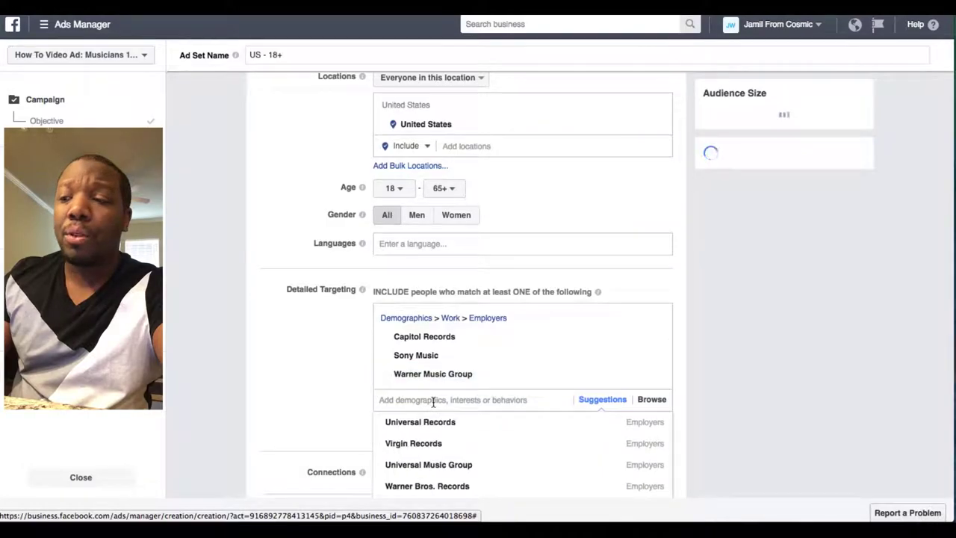
pyautogui.scroll(-1, 434, 407)
pyautogui.moveTo(434, 407)
pyautogui.scroll(-1, 434, 408)
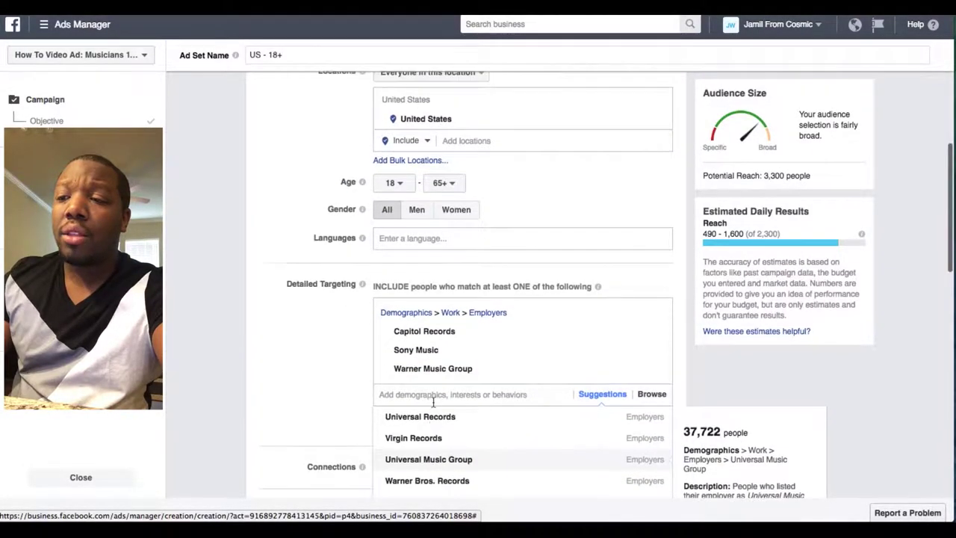
pyautogui.scroll(-3, 313, 359)
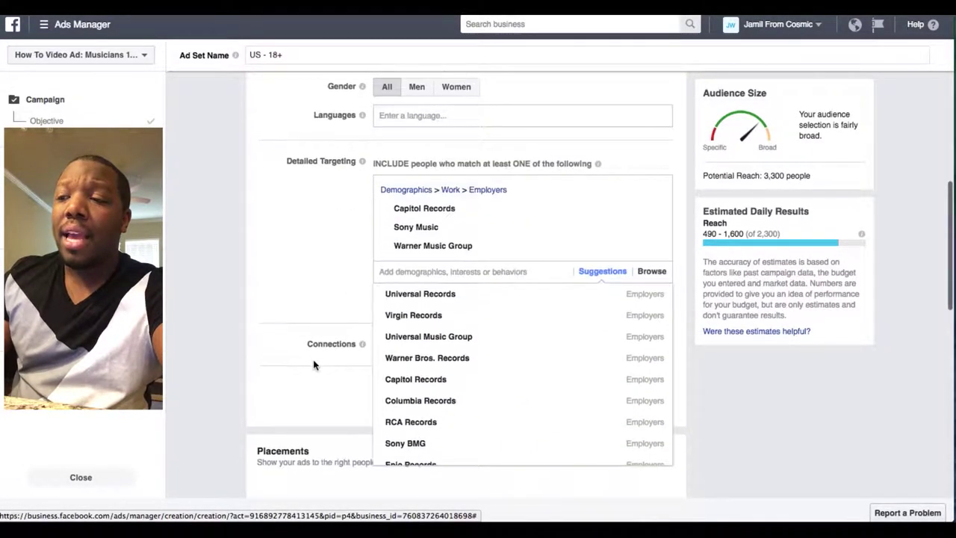
# Add Universal Records, Virgin Records and Columbia Records as targeted employers.
pyautogui.click(442, 300)
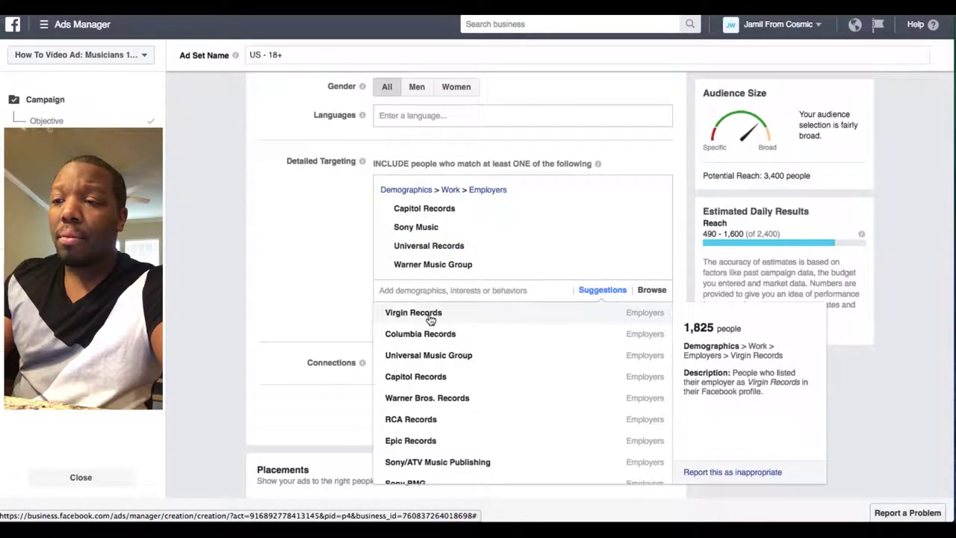
pyautogui.click(431, 314)
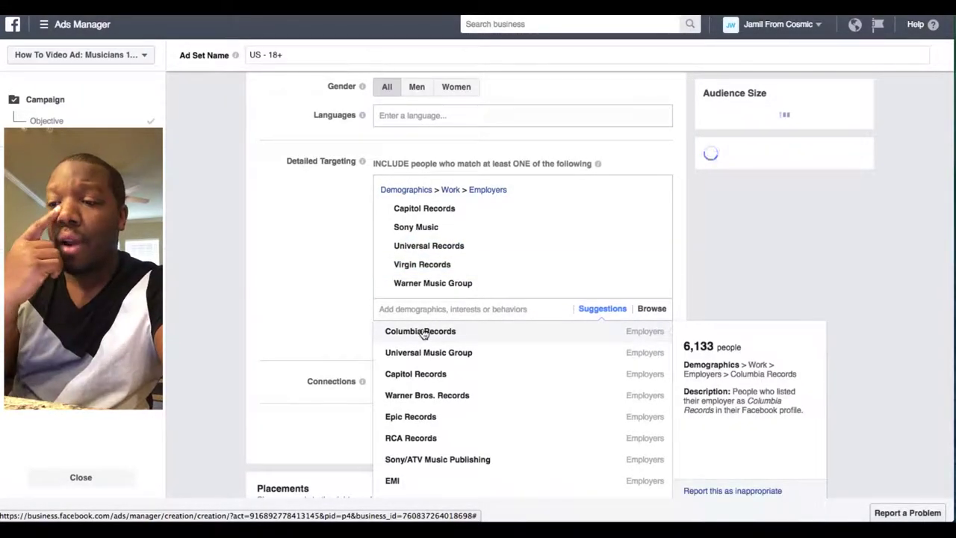
pyautogui.click(424, 333)
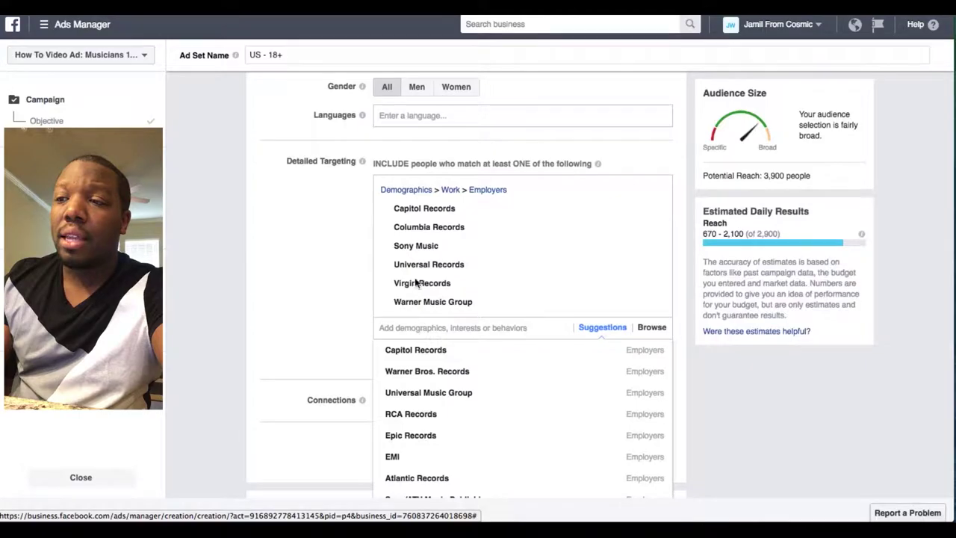
pyautogui.moveTo(397, 305)
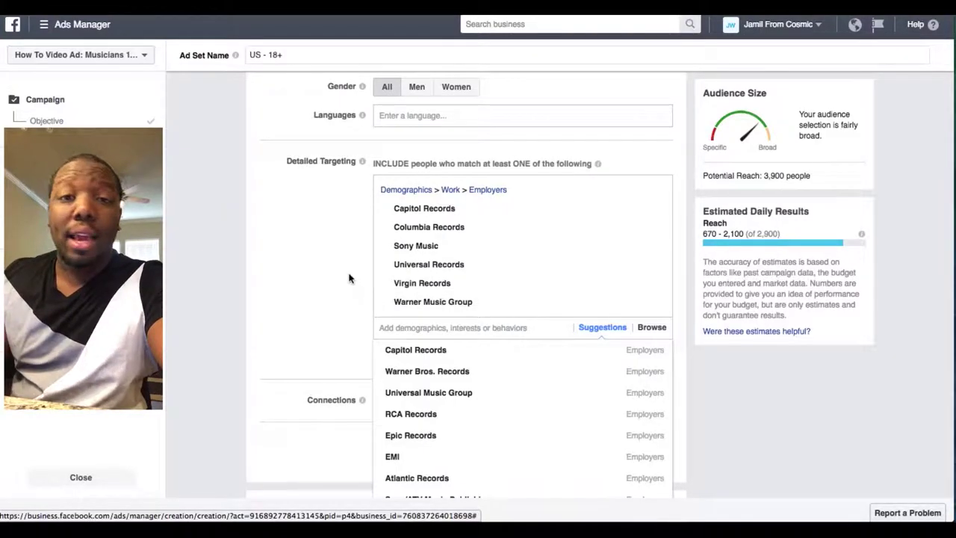
pyautogui.moveTo(435, 248)
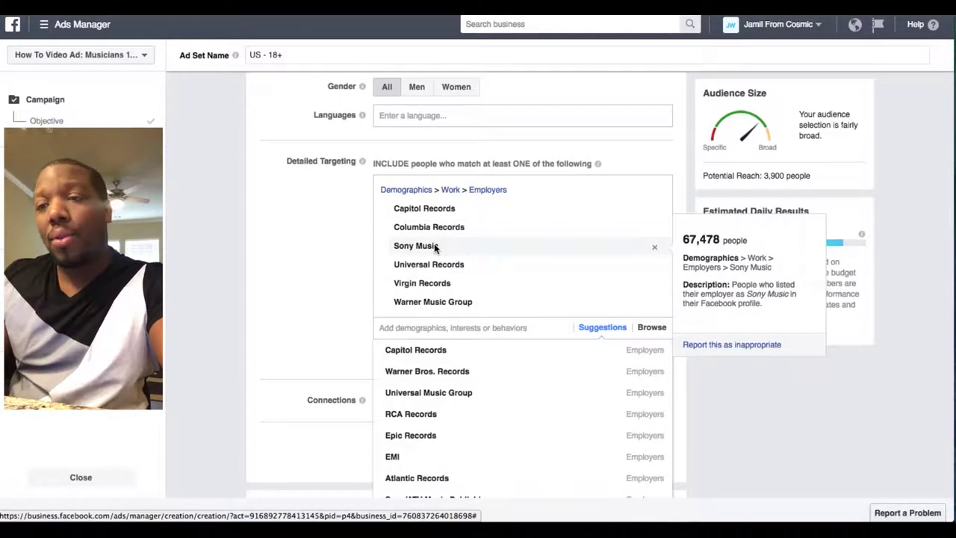
# Close the suggestions dropdown, leaving the six record-label employers listed.
pyautogui.click(344, 254)
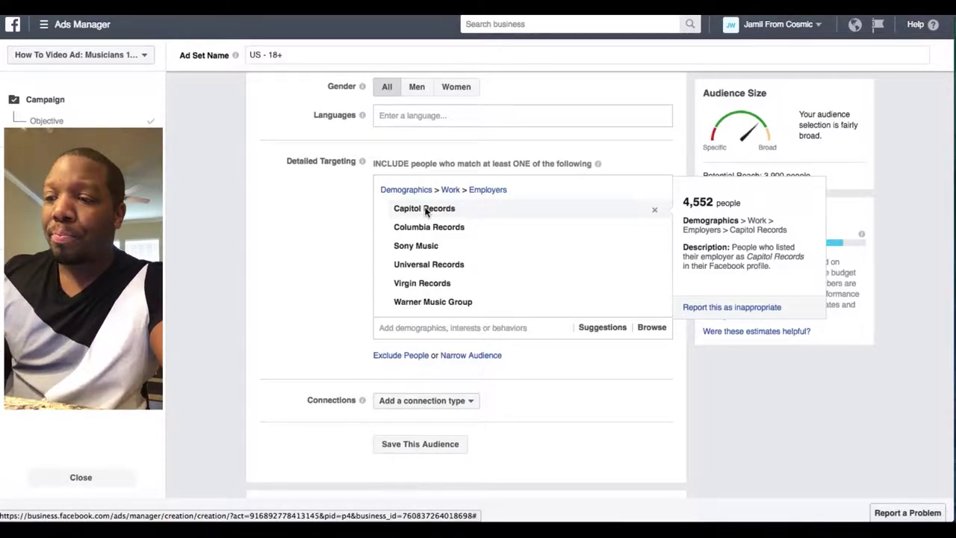
# Add an empty Narrow Audience 'must also match' group below the six employers.
pyautogui.click(470, 357)
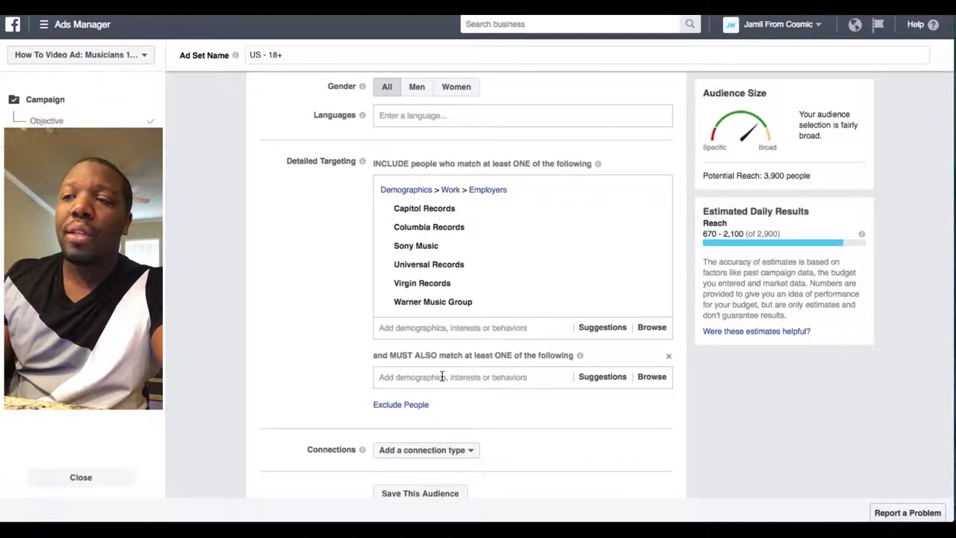
pyautogui.moveTo(403, 217)
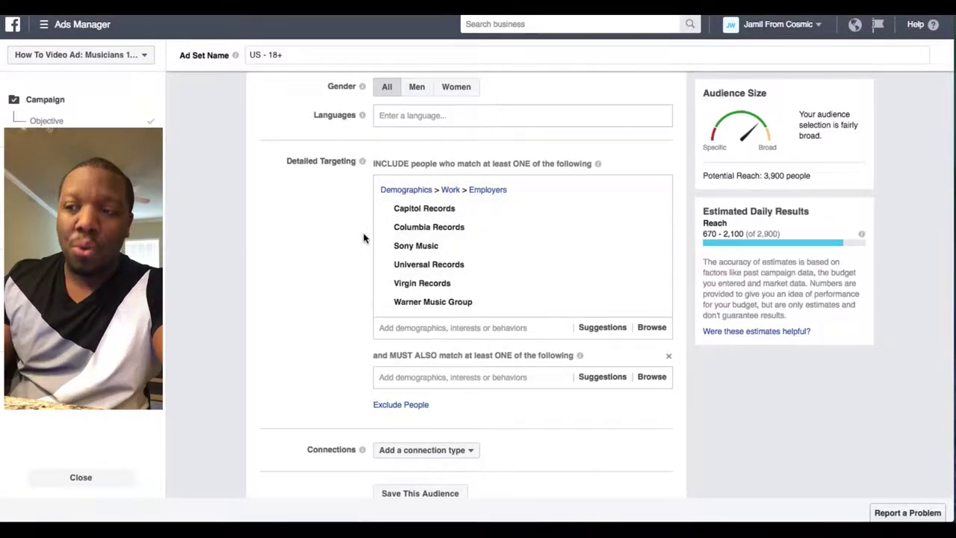
pyautogui.moveTo(467, 238)
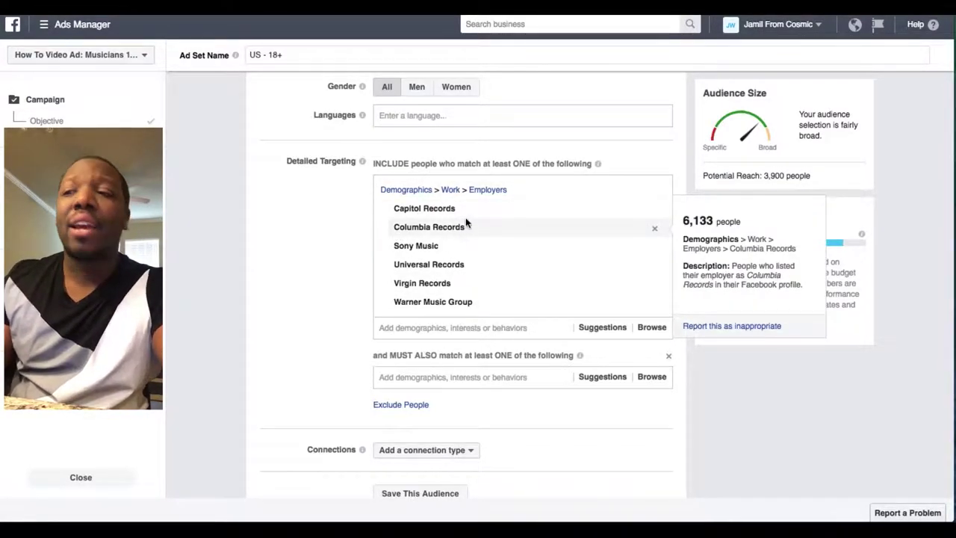
pyautogui.moveTo(409, 248)
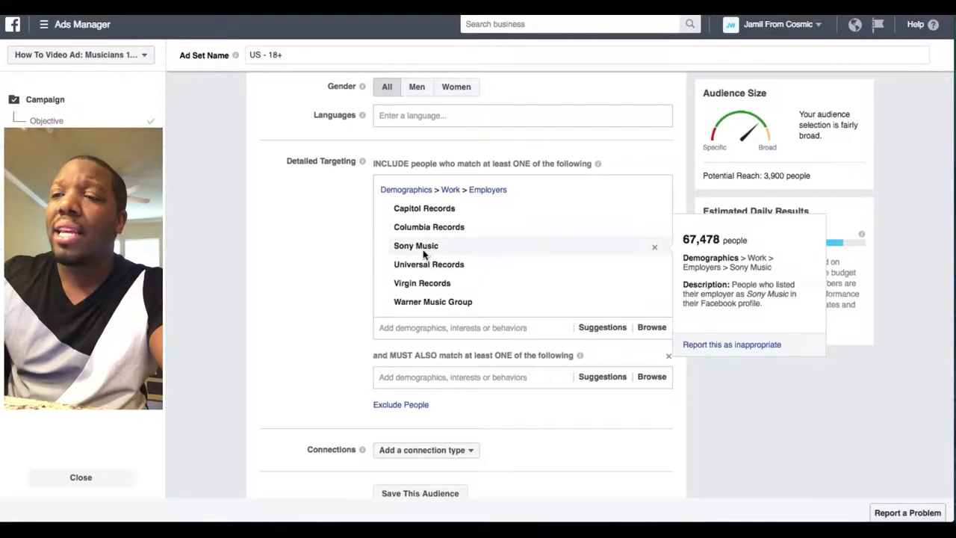
pyautogui.moveTo(389, 304)
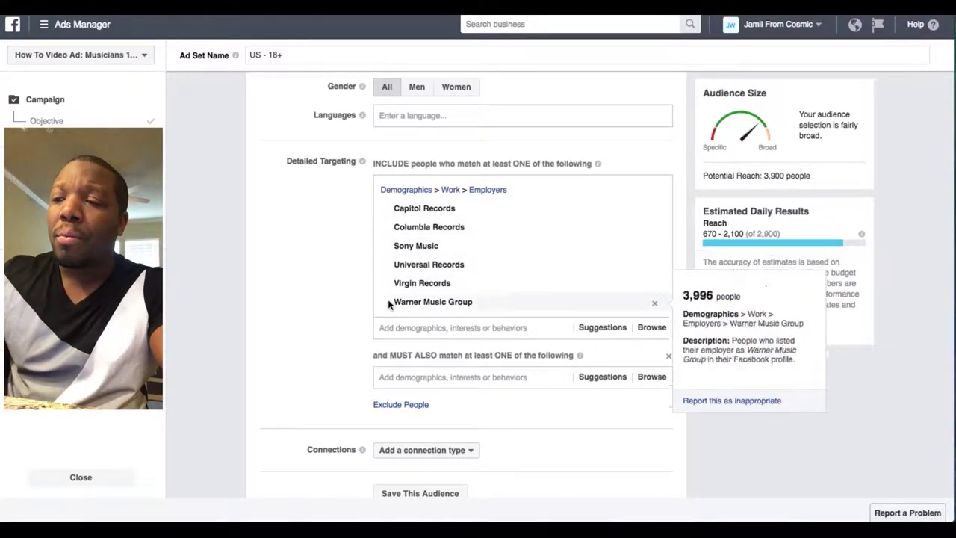
# Require the Artists and repertoire job title in the must-also-match group, searching 'artist and rep'.
pyautogui.click(422, 377)
pyautogui.write('a')
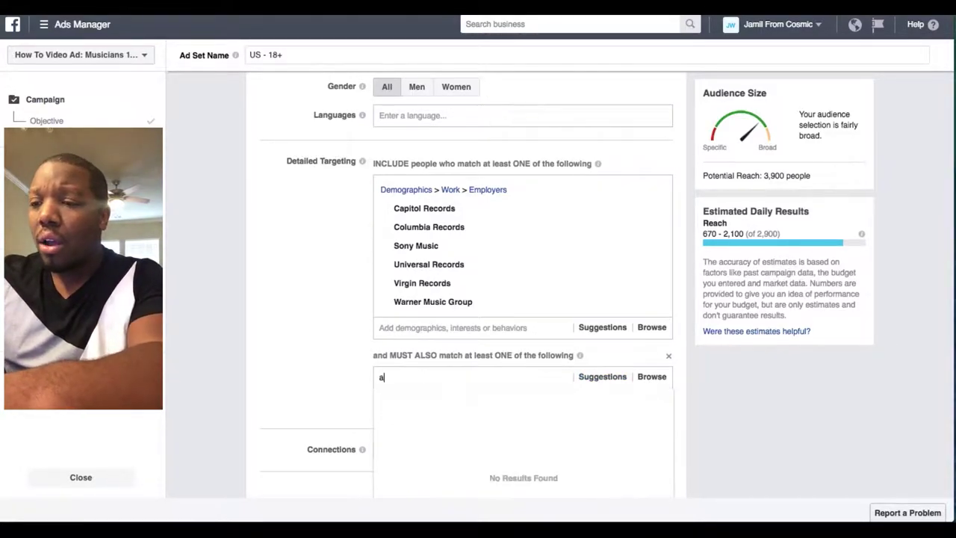
pyautogui.write('ritst ')
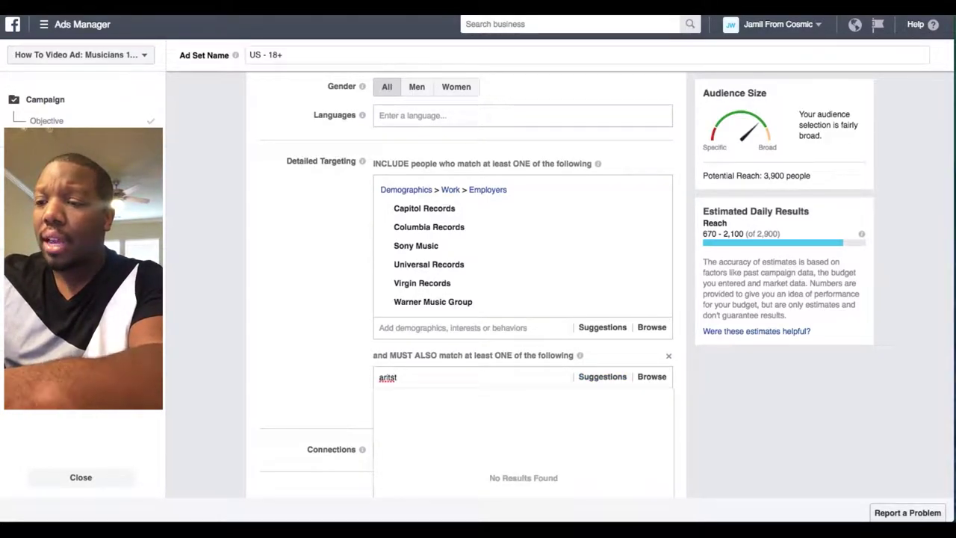
pyautogui.write('and m')
pyautogui.press('BackSpace')
pyautogui.press('BackSpace')
pyautogui.press('BackSpace')
pyautogui.press('BackSpace')
pyautogui.press('BackSpace')
pyautogui.press('BackSpace')
pyautogui.press('BackSpace')
pyautogui.press('BackSpace')
pyautogui.press('BackSpace')
pyautogui.press('BackSpace')
pyautogui.press('BackSpace')
pyautogui.write('rtist and re')
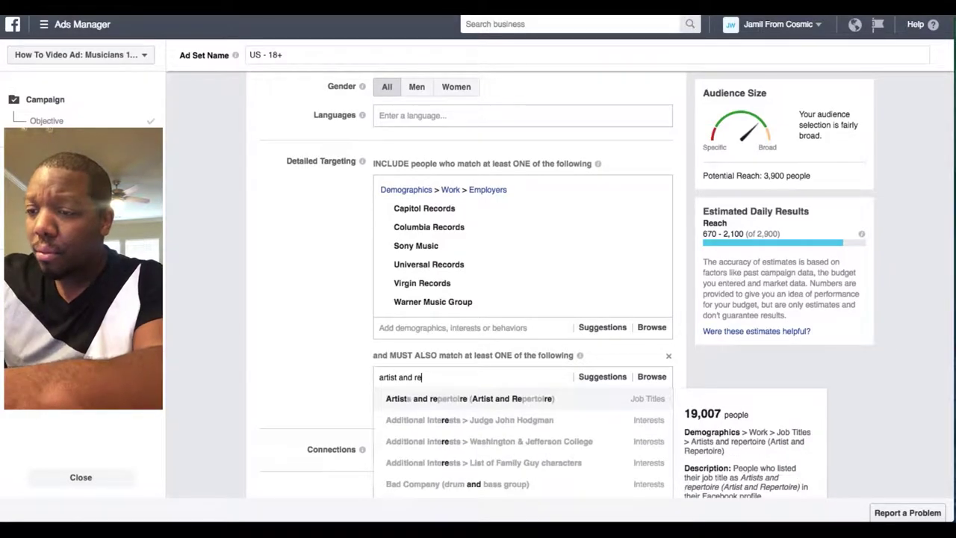
pyautogui.write('p')
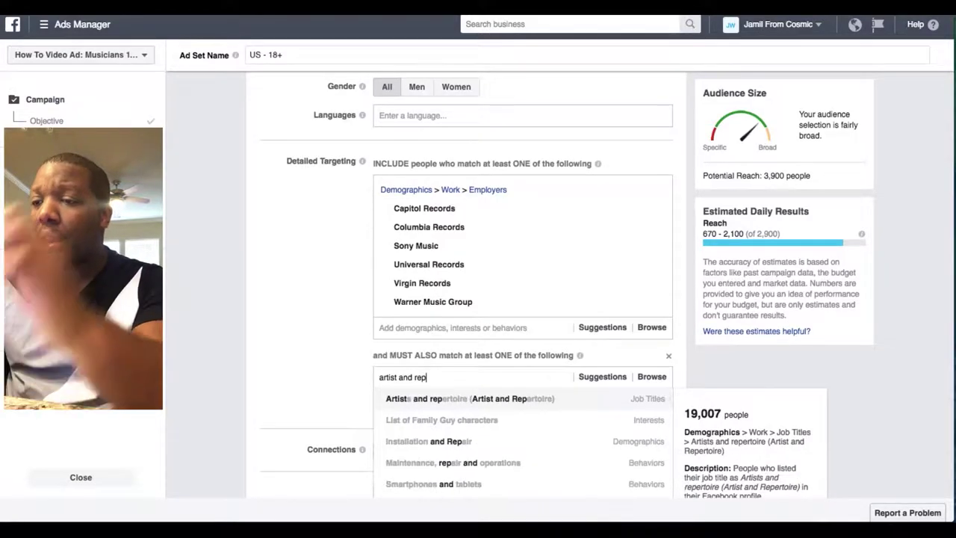
pyautogui.click(452, 402)
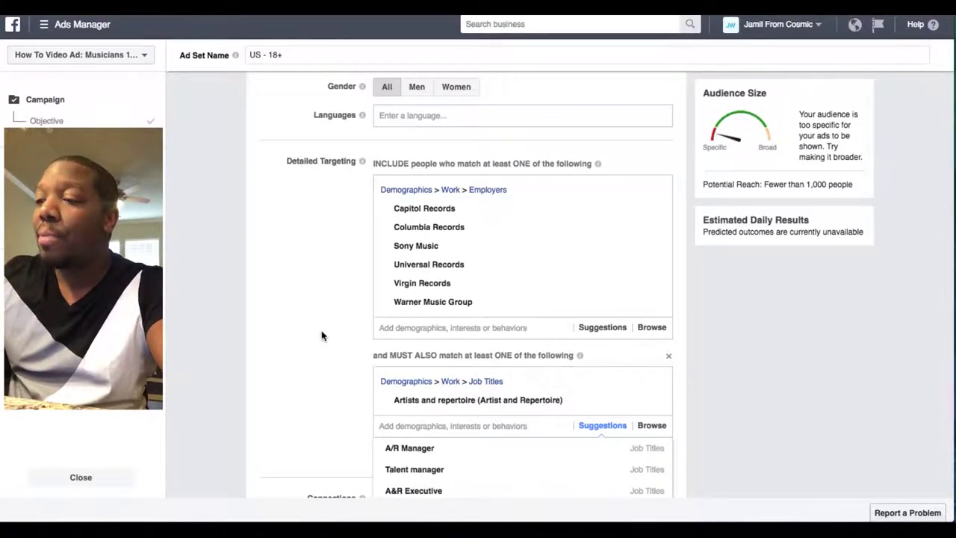
pyautogui.moveTo(560, 407)
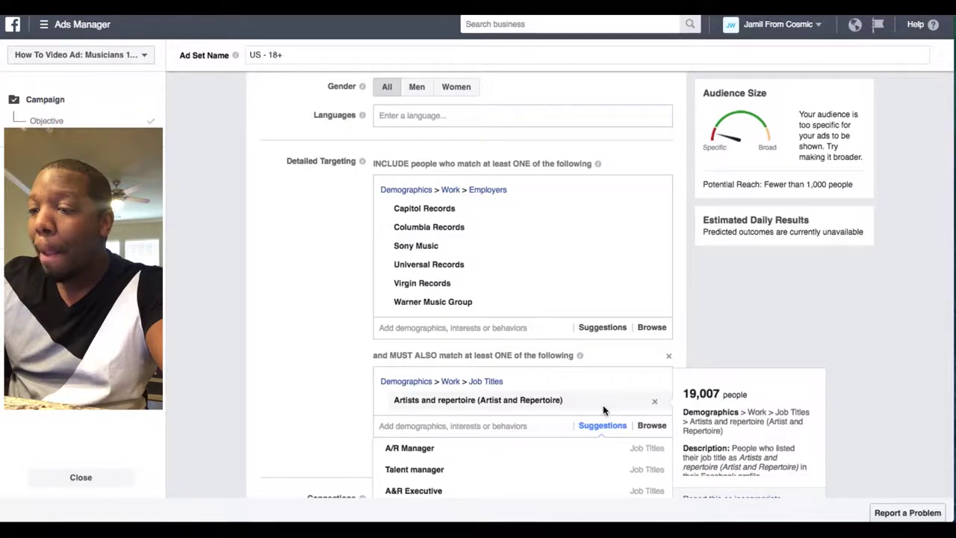
pyautogui.scroll(-3, 448, 424)
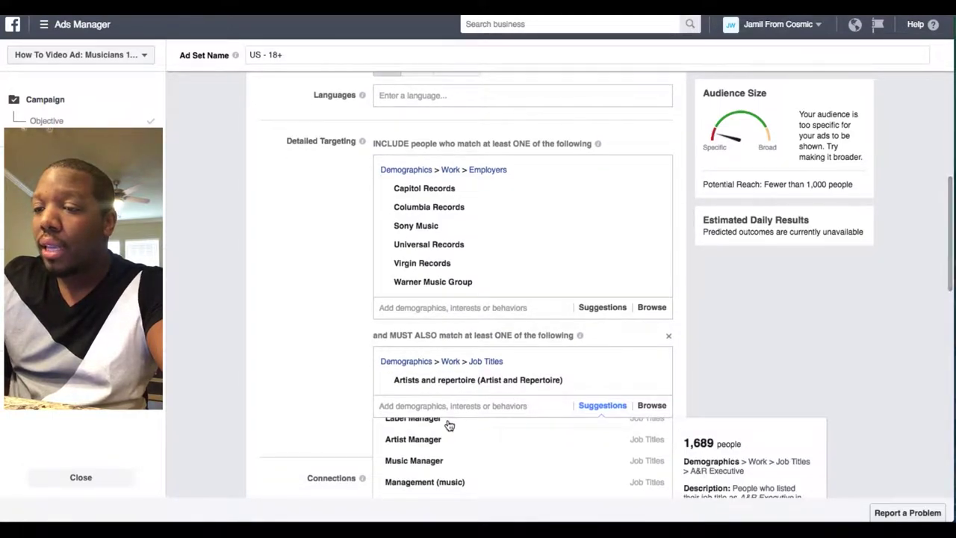
pyautogui.scroll(3, 449, 421)
pyautogui.scroll(2, 306, 378)
pyautogui.scroll(-4, 306, 378)
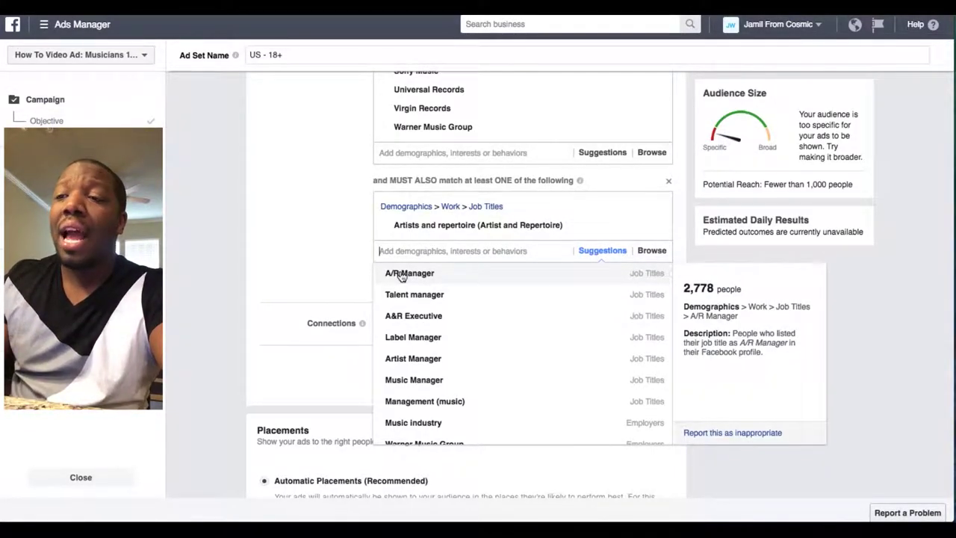
# Review each employer's reach card, then remove Capitol Records from the employers.
pyautogui.click(366, 239)
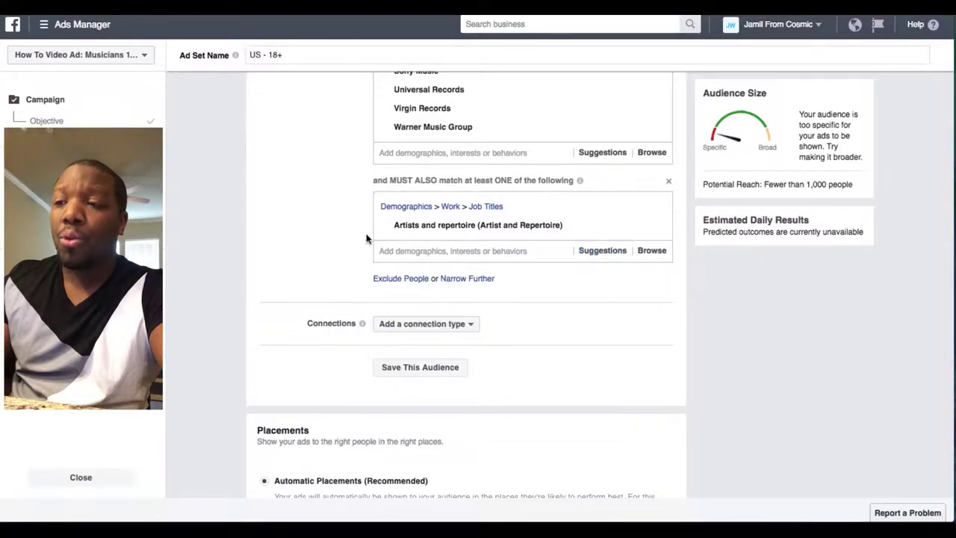
pyautogui.scroll(3, 296, 223)
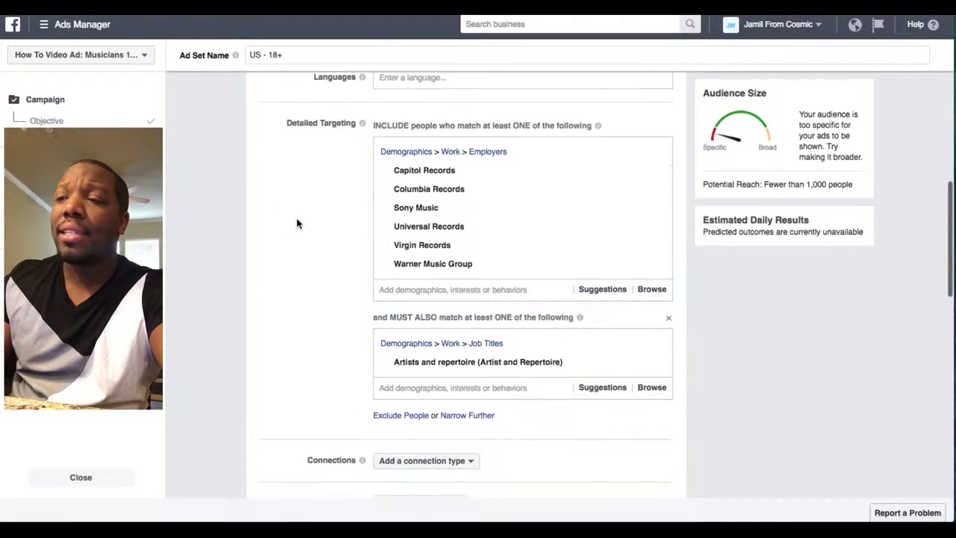
pyautogui.moveTo(420, 170)
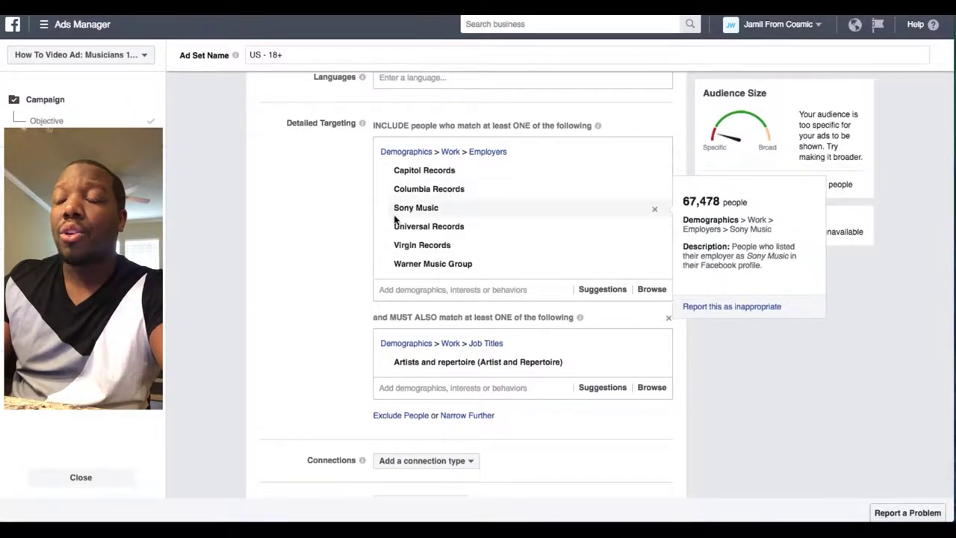
pyautogui.moveTo(399, 236)
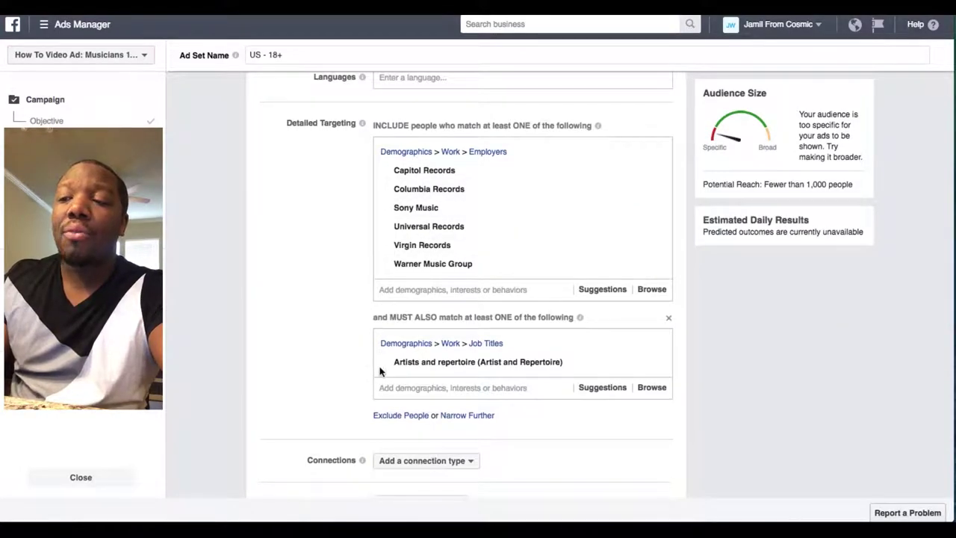
pyautogui.moveTo(417, 368)
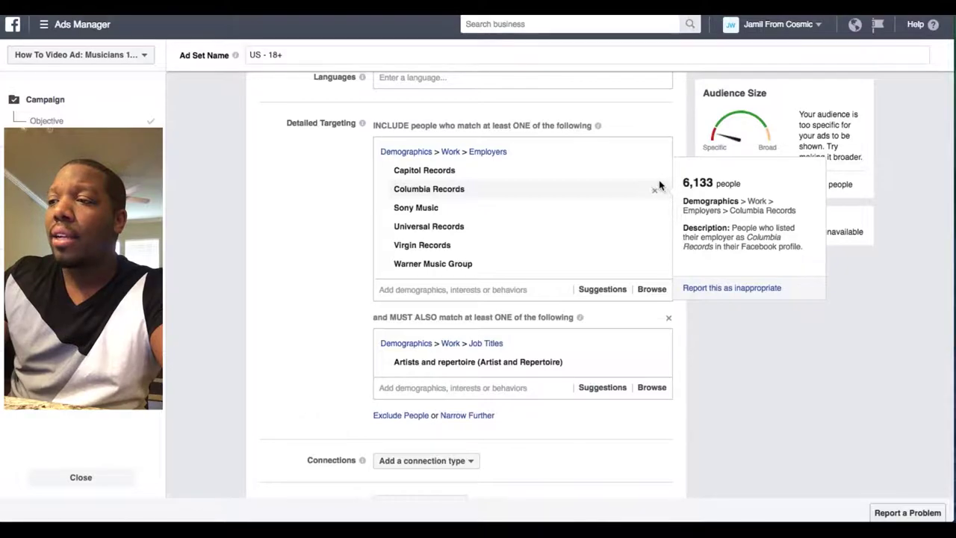
pyautogui.moveTo(654, 168)
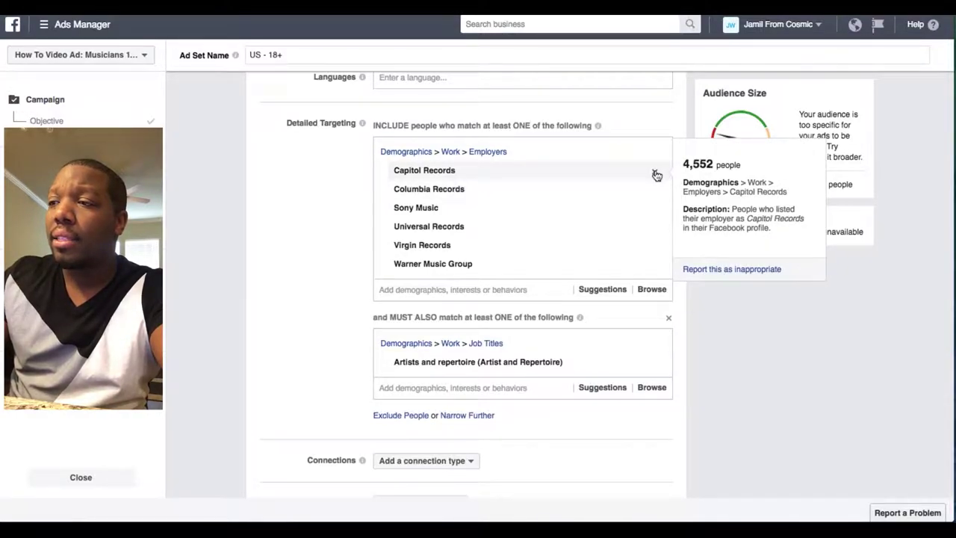
pyautogui.click(656, 171)
# Remove Columbia, Sony Music, Universal, Virgin and the Artists and repertoire job title.
pyautogui.click(656, 172)
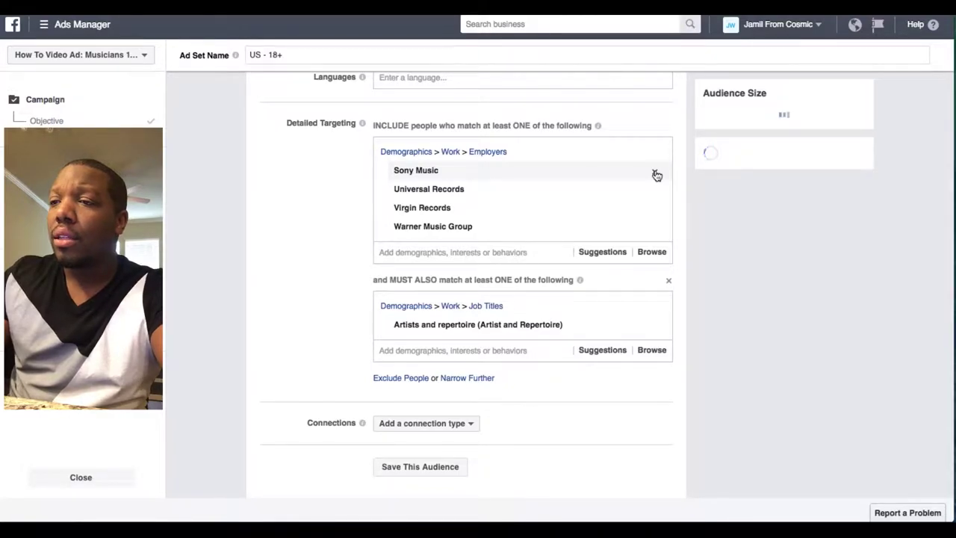
pyautogui.click(656, 174)
pyautogui.click(656, 173)
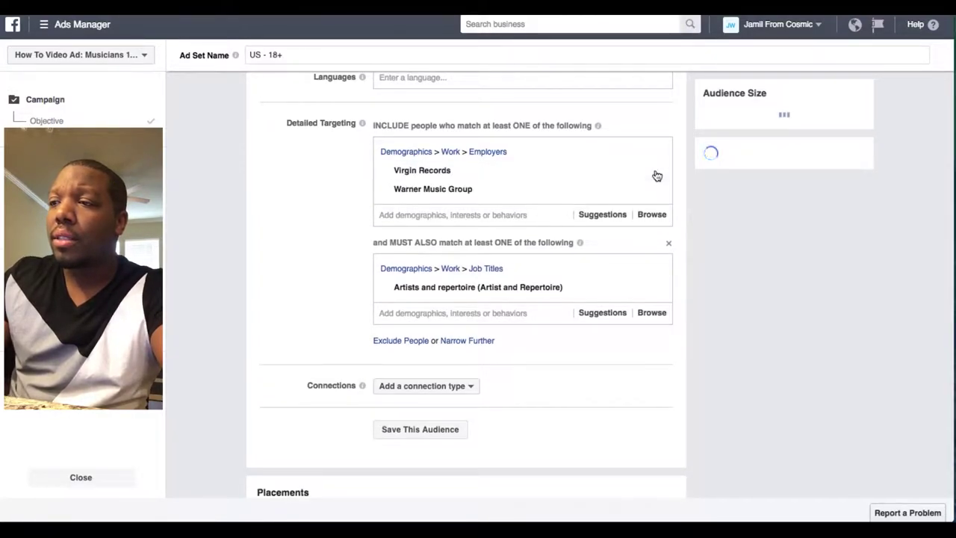
pyautogui.click(656, 172)
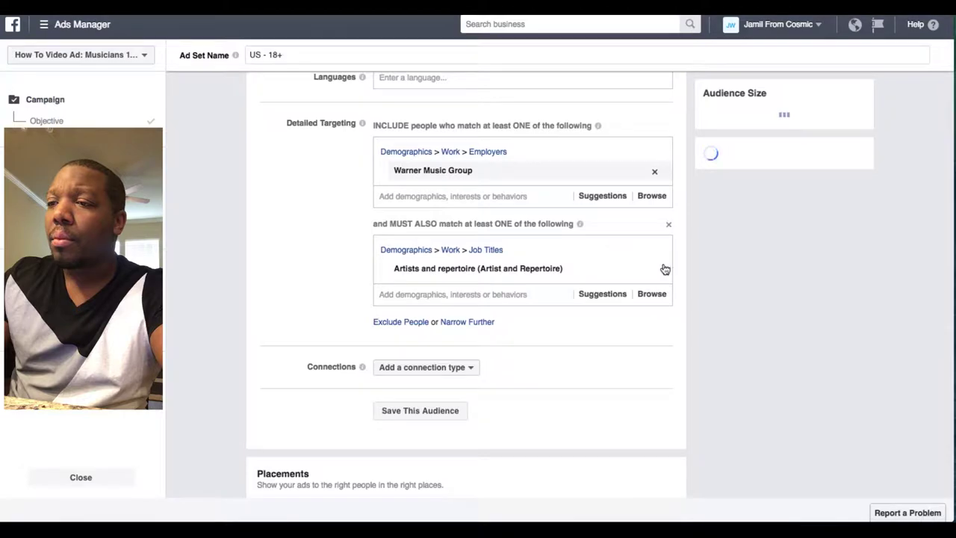
pyautogui.click(655, 173)
pyautogui.scroll(5, 259, 192)
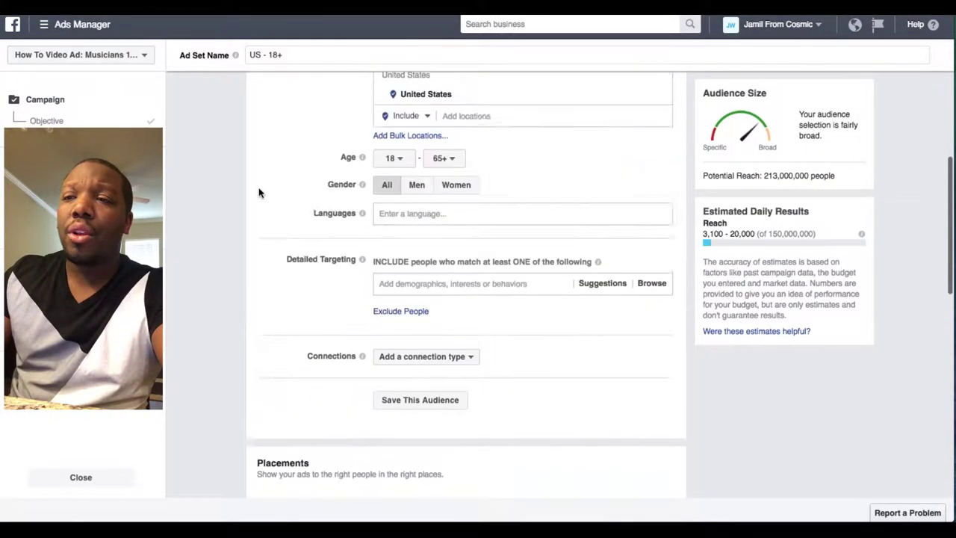
pyautogui.scroll(-1, 258, 192)
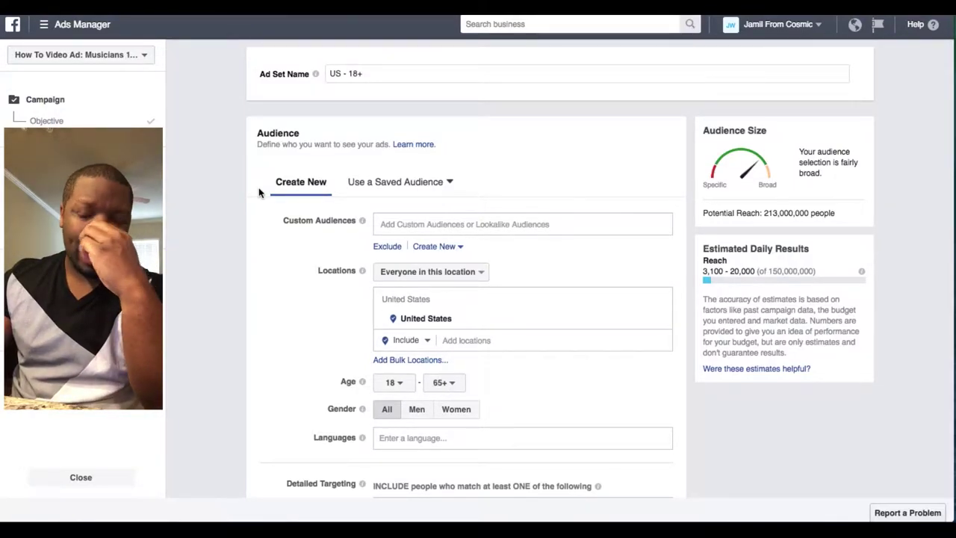
pyautogui.scroll(-3, 258, 192)
pyautogui.scroll(-3, 258, 192)
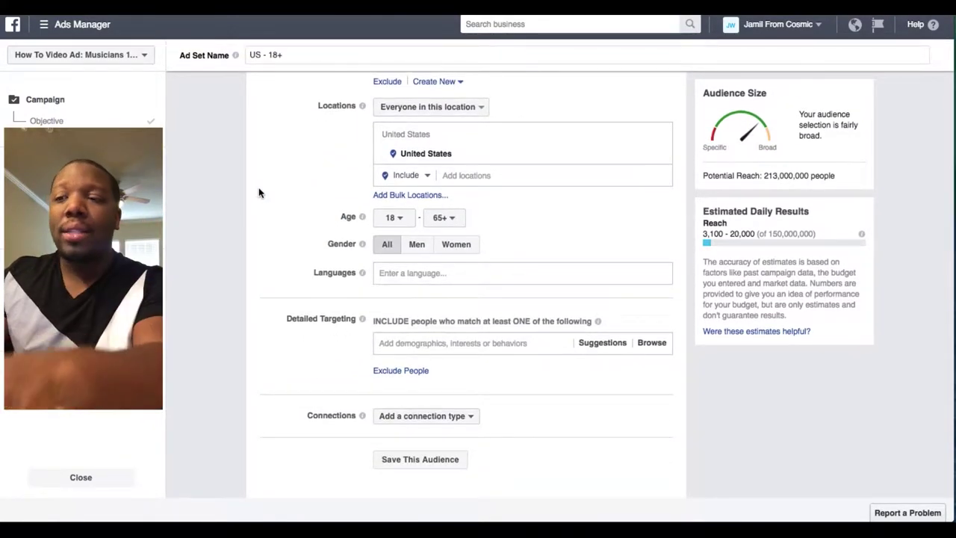
pyautogui.scroll(-1, 258, 192)
pyautogui.scroll(-1, 259, 192)
# Search the detailed targeting options for 'vh' to find VH1.
pyautogui.click(421, 273)
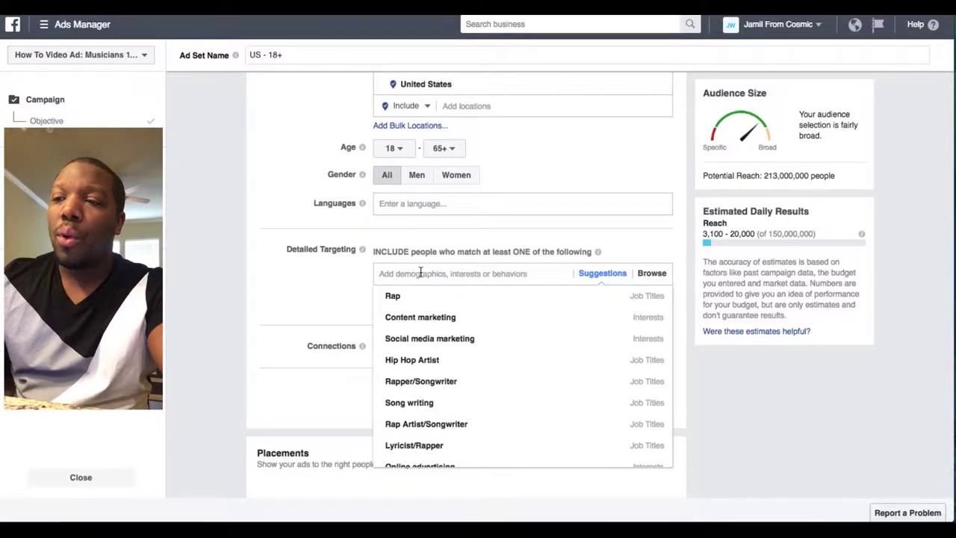
pyautogui.write('vh')
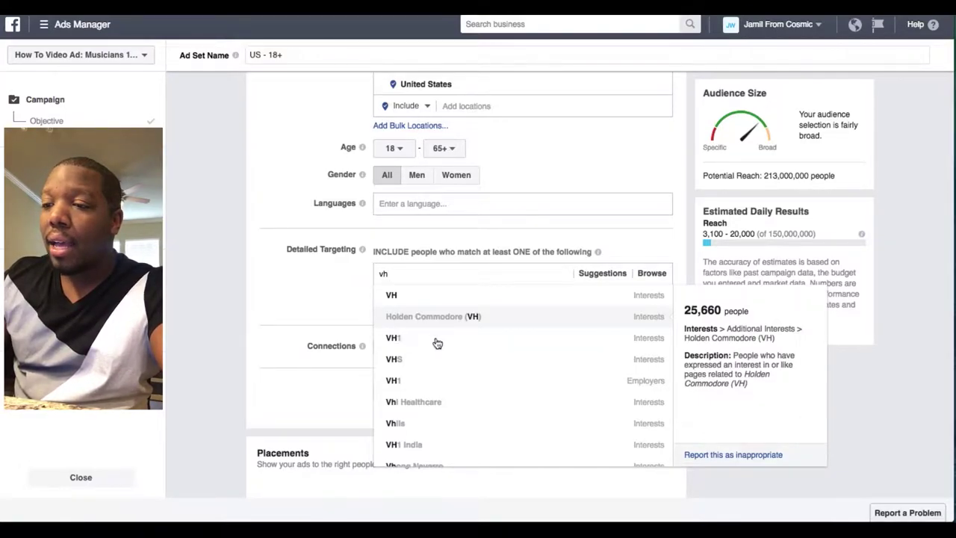
# Add VH1, MTV and HBO as targeted employers.
pyautogui.click(646, 385)
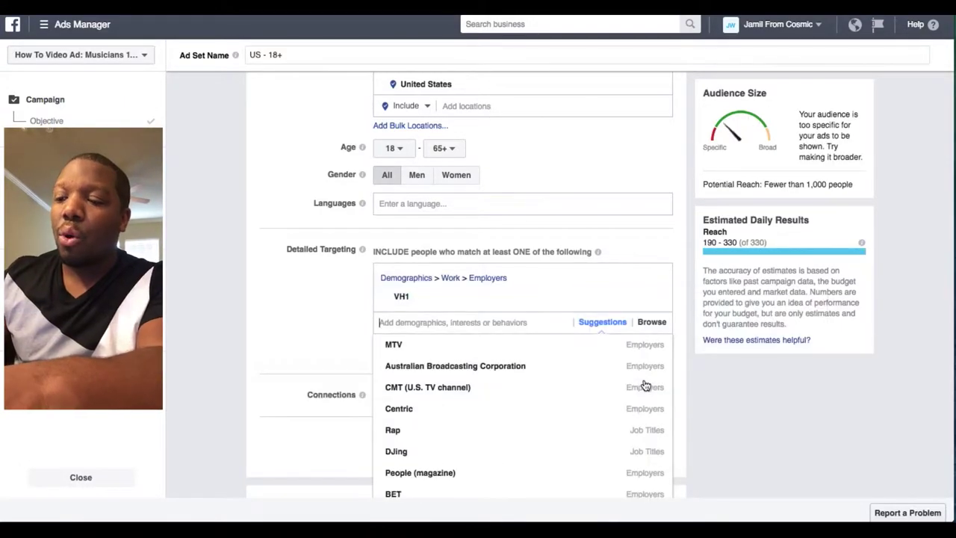
pyautogui.write('mtv')
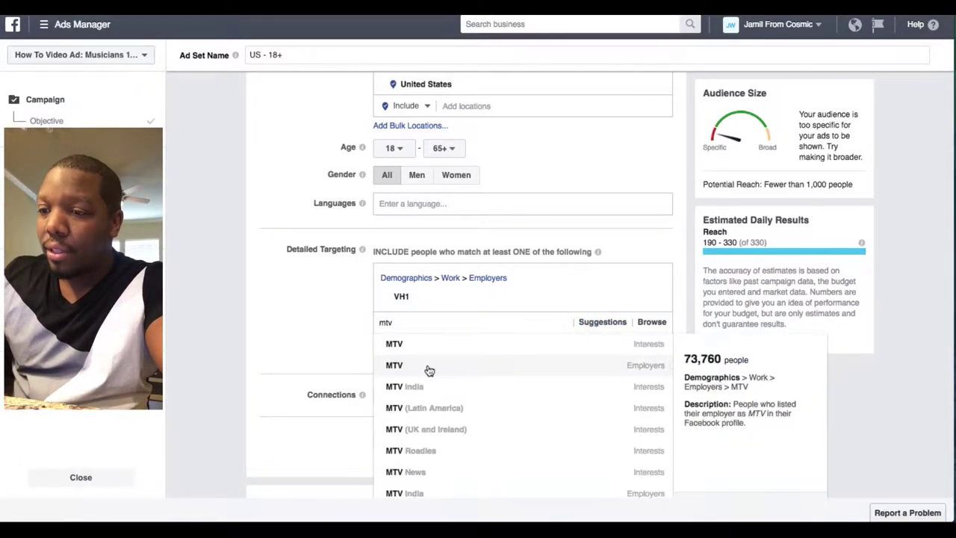
pyautogui.click(410, 366)
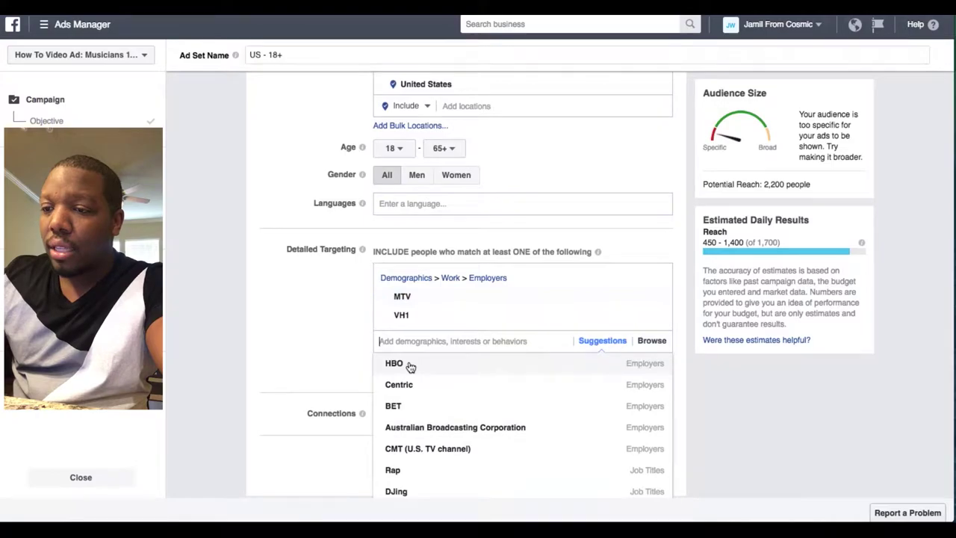
pyautogui.scroll(-1, 348, 346)
pyautogui.moveTo(402, 297)
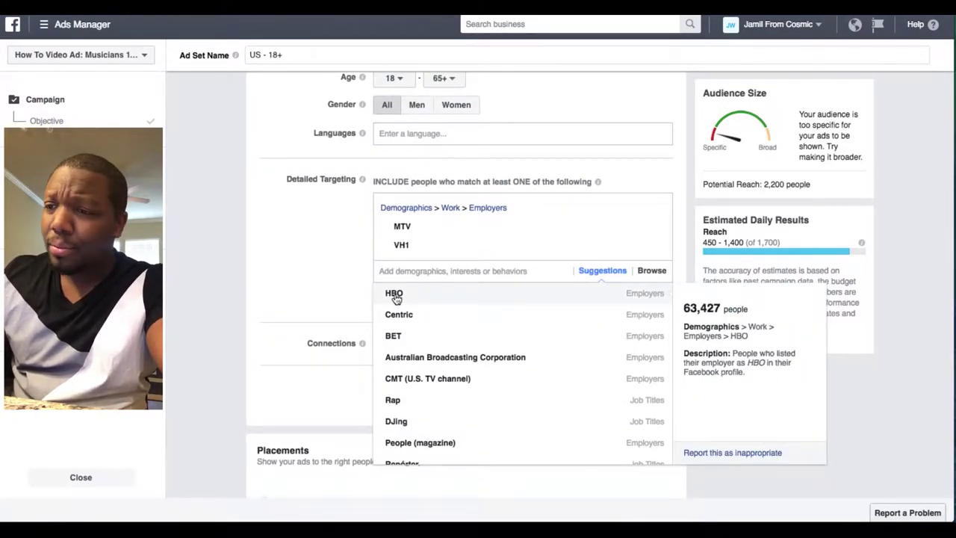
pyautogui.click(396, 295)
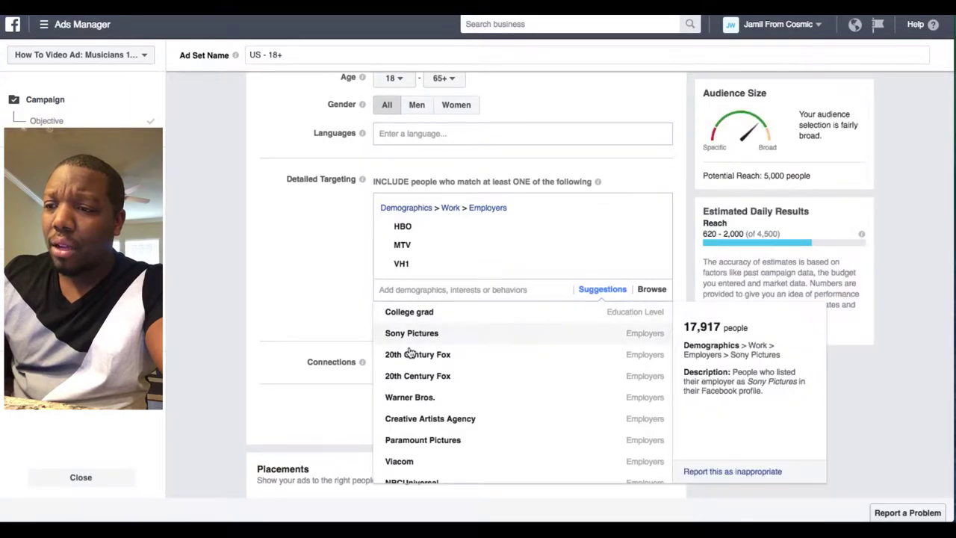
pyautogui.scroll(2, 419, 373)
pyautogui.scroll(-1, 434, 434)
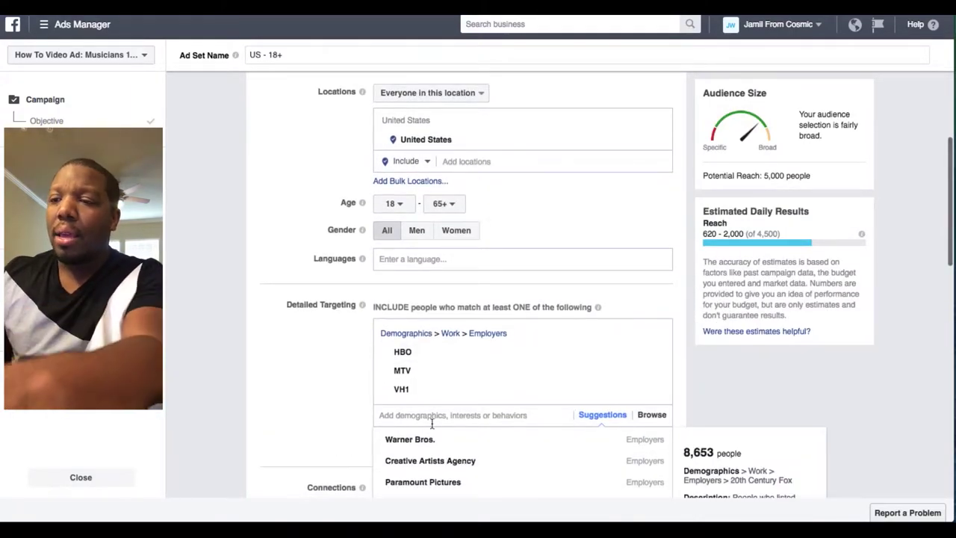
# Search 'bet' and add BET (Employers) to the targeted employers.
pyautogui.click(435, 416)
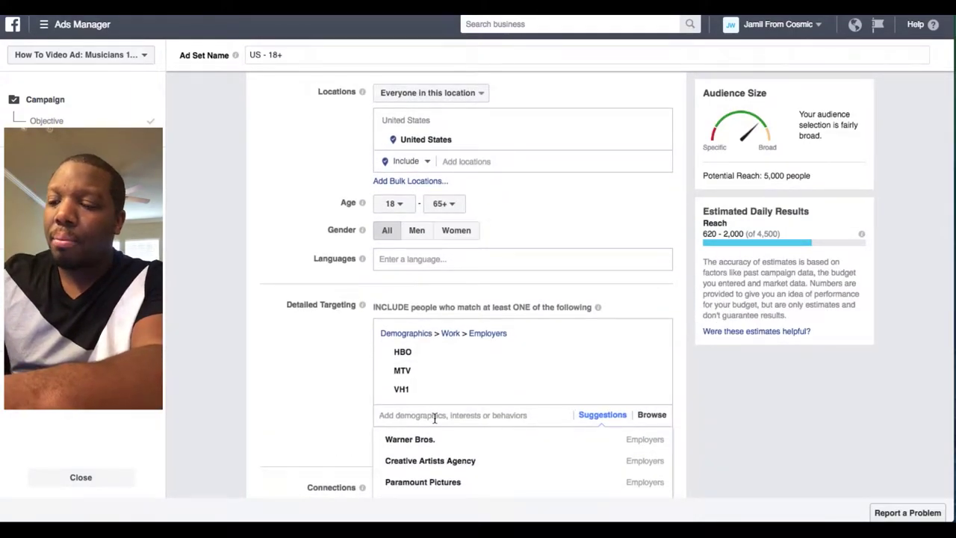
pyautogui.write('bet')
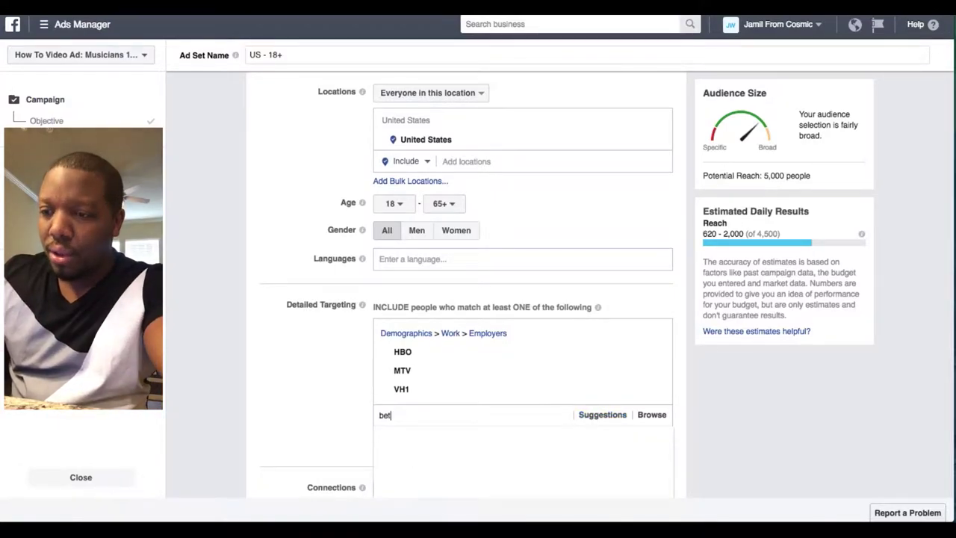
pyautogui.scroll(-1, 332, 374)
pyautogui.scroll(-1, 331, 372)
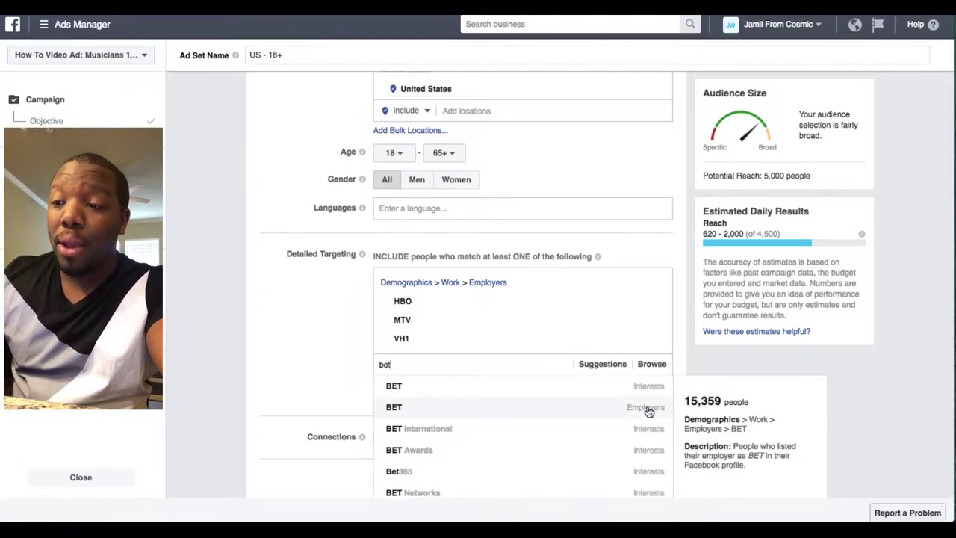
pyautogui.click(416, 407)
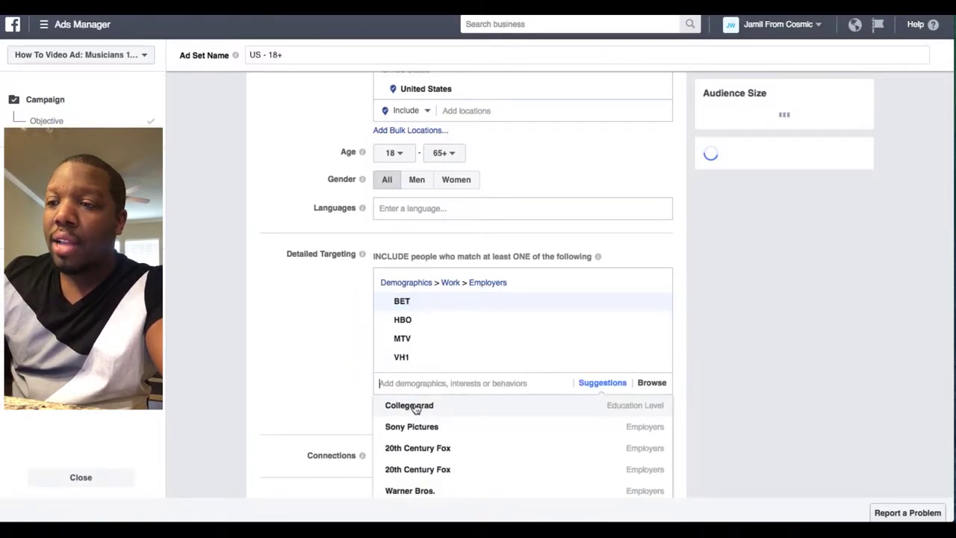
# Close the targeting suggestions and add a 'must also match' narrowing condition to the audience.
pyautogui.click(348, 343)
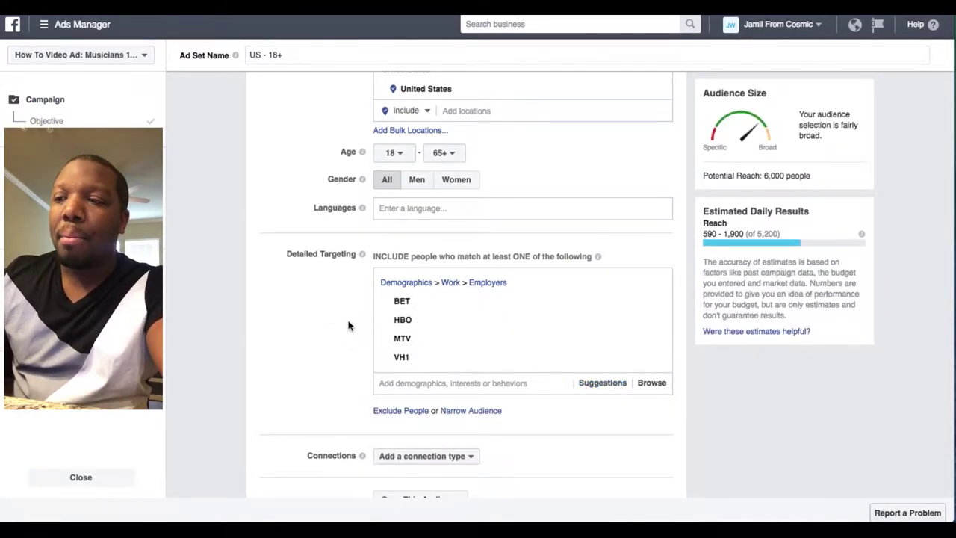
pyautogui.scroll(-2, 348, 325)
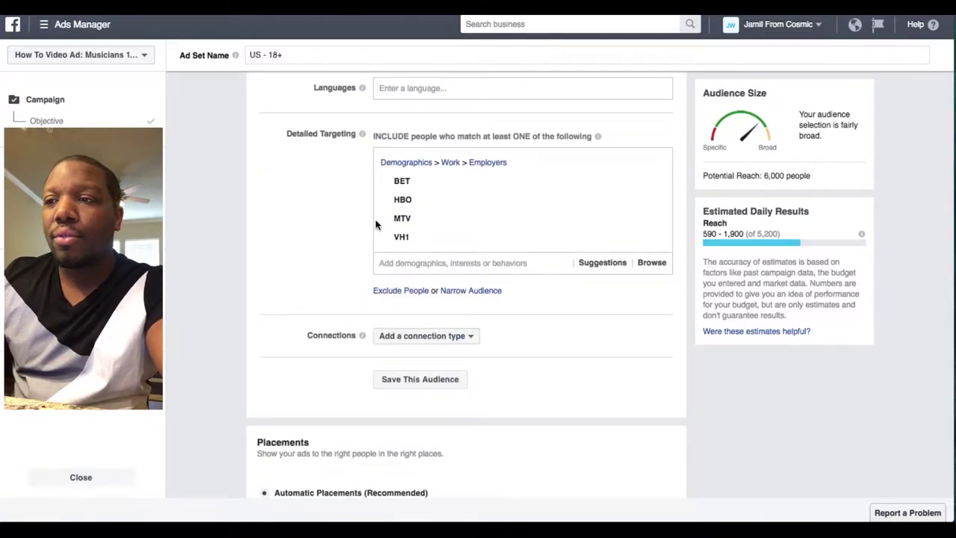
pyautogui.click(454, 293)
pyautogui.click(417, 313)
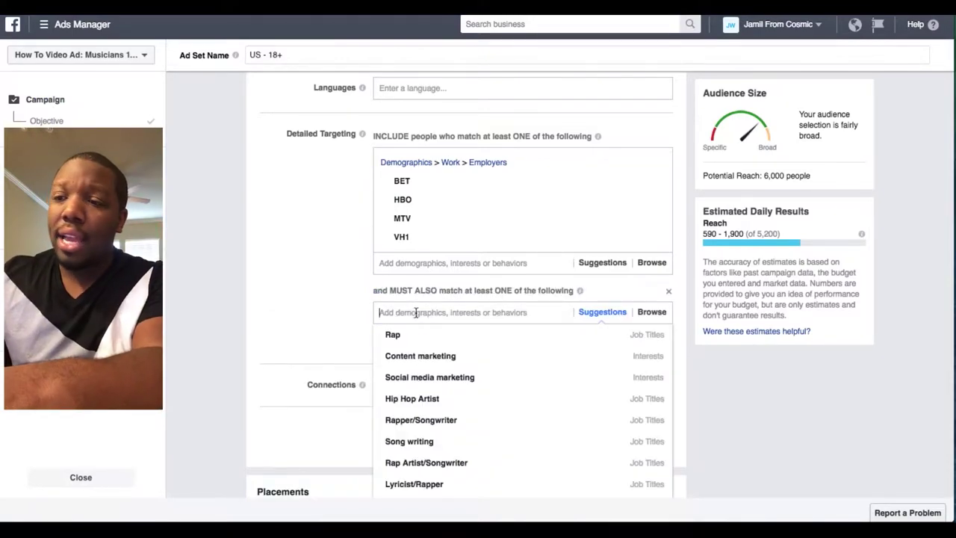
# Search the narrowing field for 'music director', fixing the mistyped letters.
pyautogui.write('musi')
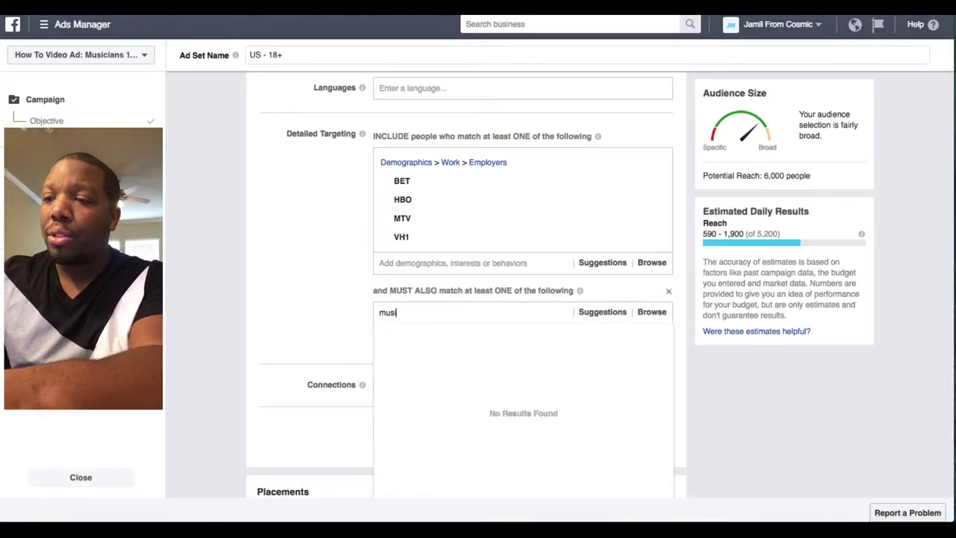
pyautogui.write('c dir')
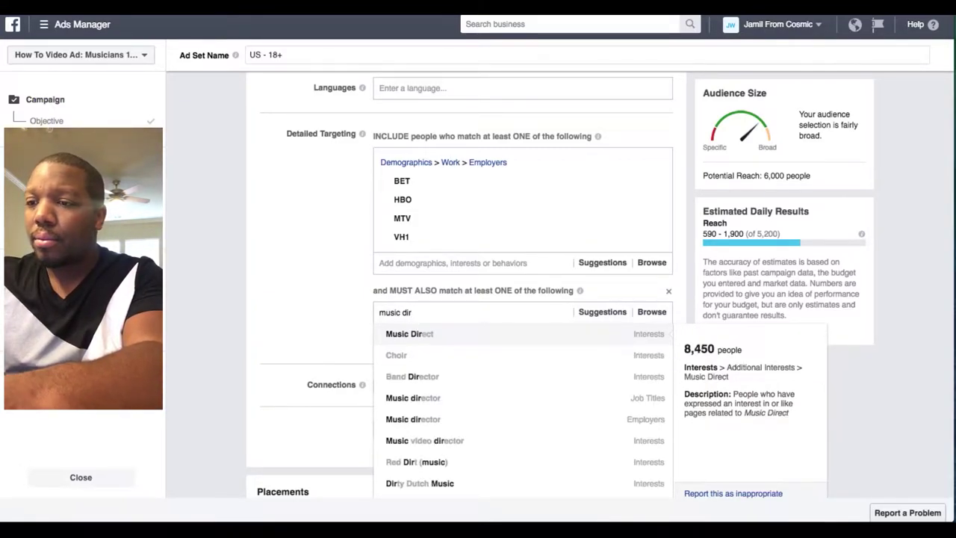
pyautogui.write('ecto')
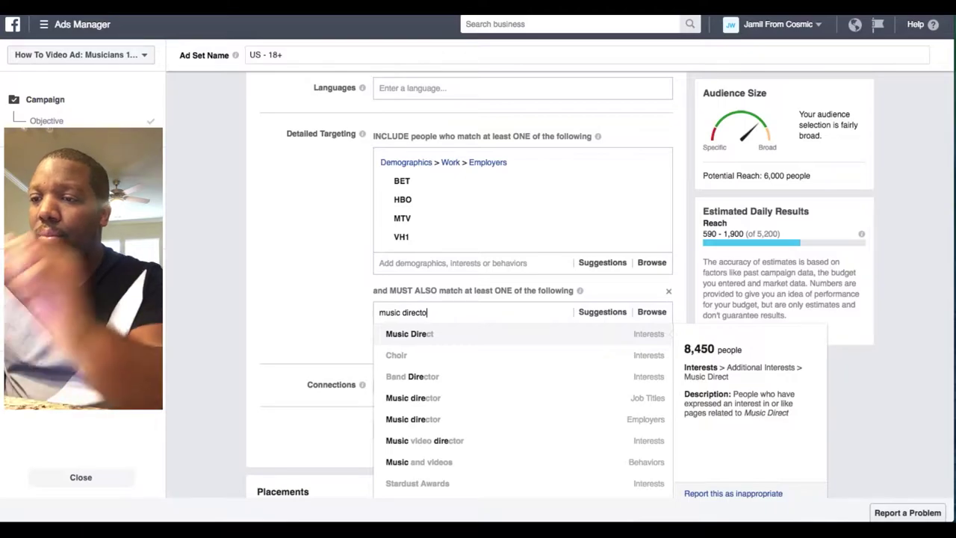
pyautogui.write('r')
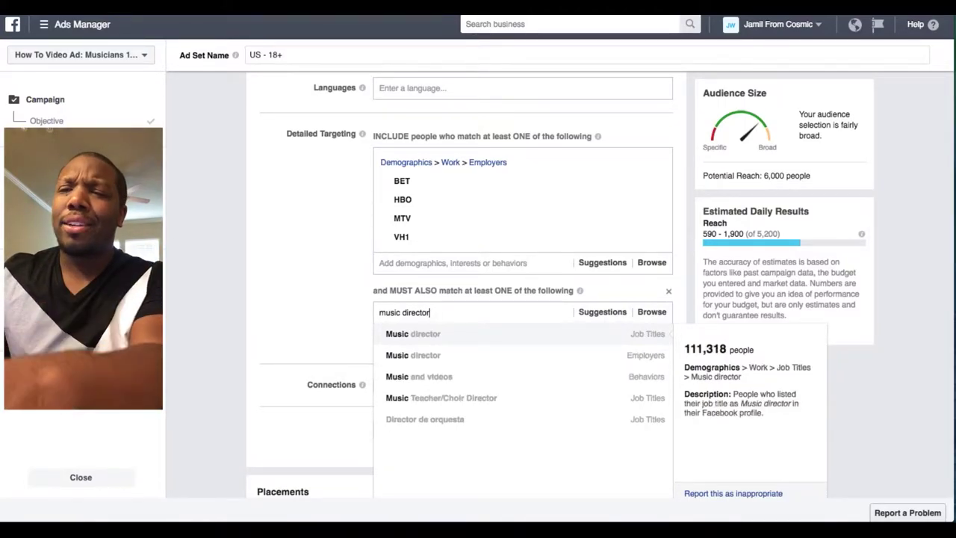
pyautogui.press('BackSpace')
pyautogui.press('BackSpace')
pyautogui.press('BackSpace')
pyautogui.press('BackSpace')
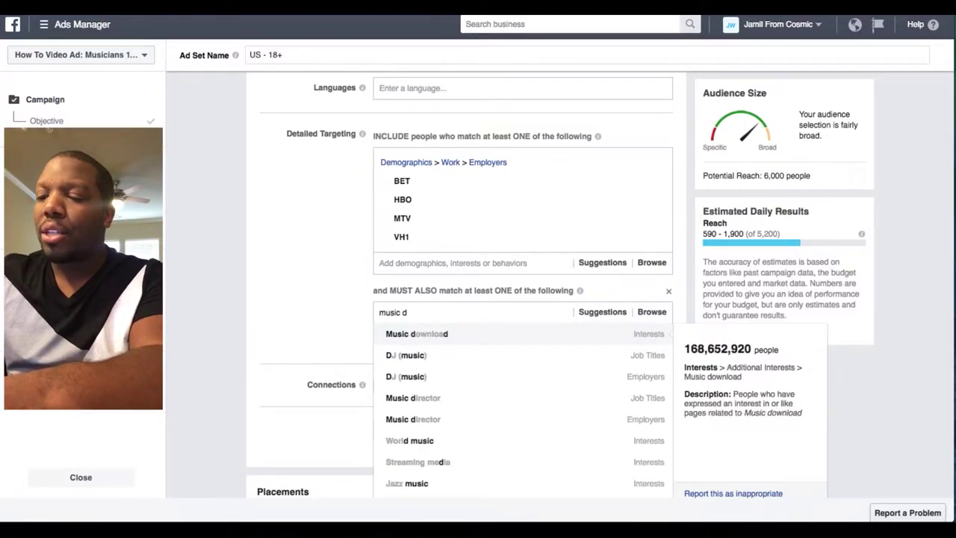
pyautogui.write('i')
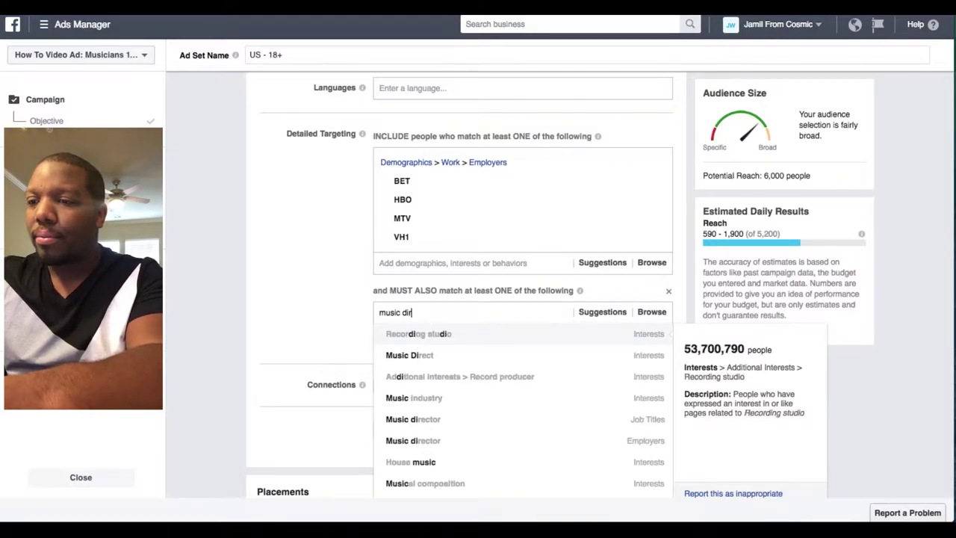
pyautogui.write('r')
pyautogui.write('erto')
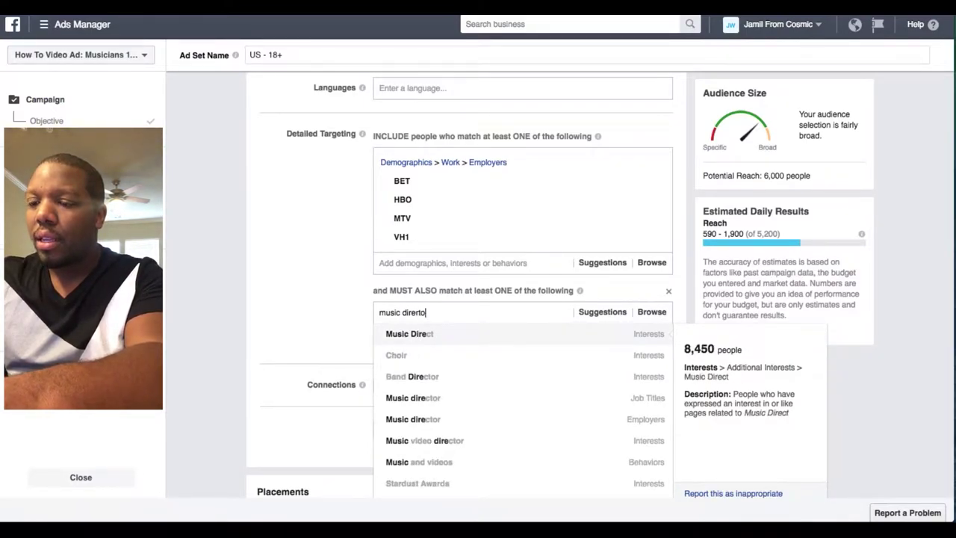
pyautogui.write('tor')
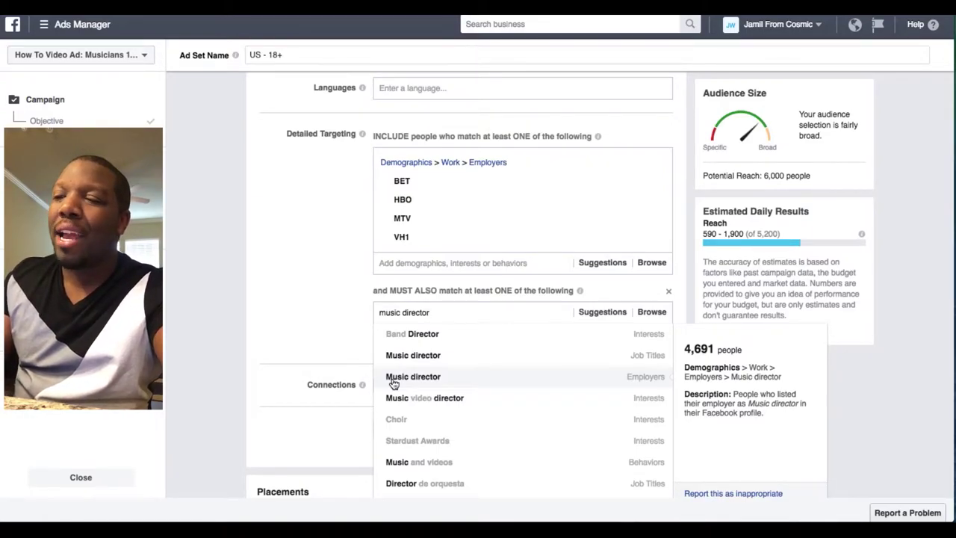
# Add Music director as both a job title and an employer to the must-also-match group.
pyautogui.click(595, 359)
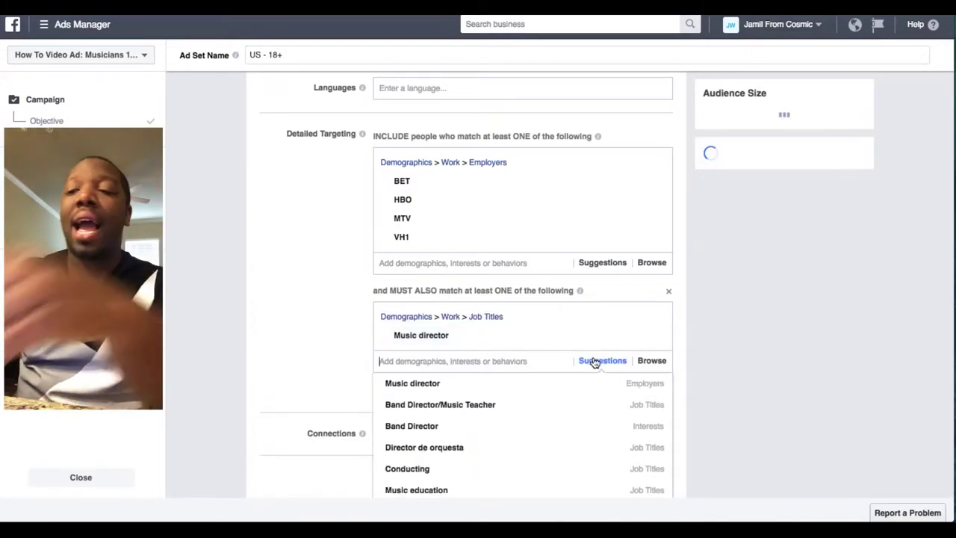
pyautogui.write('musi')
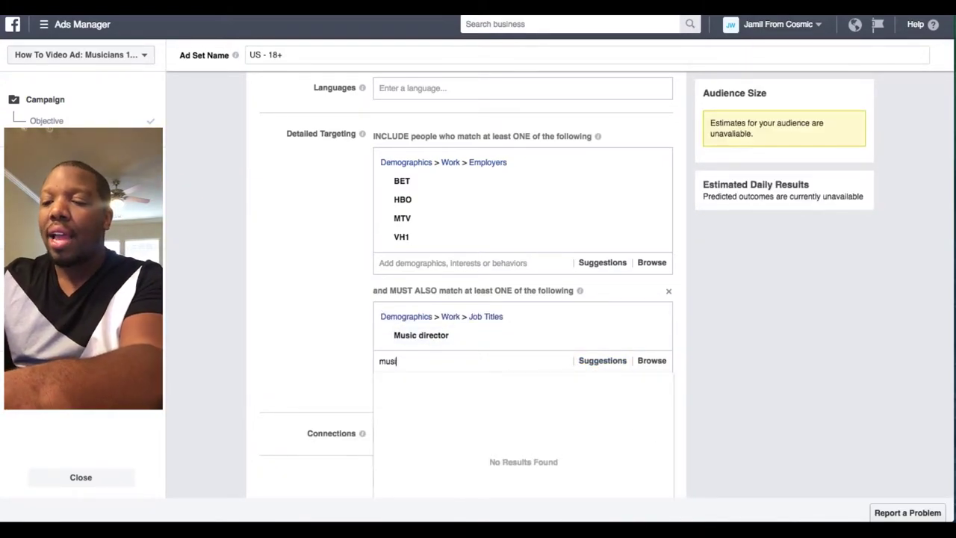
pyautogui.write('c director')
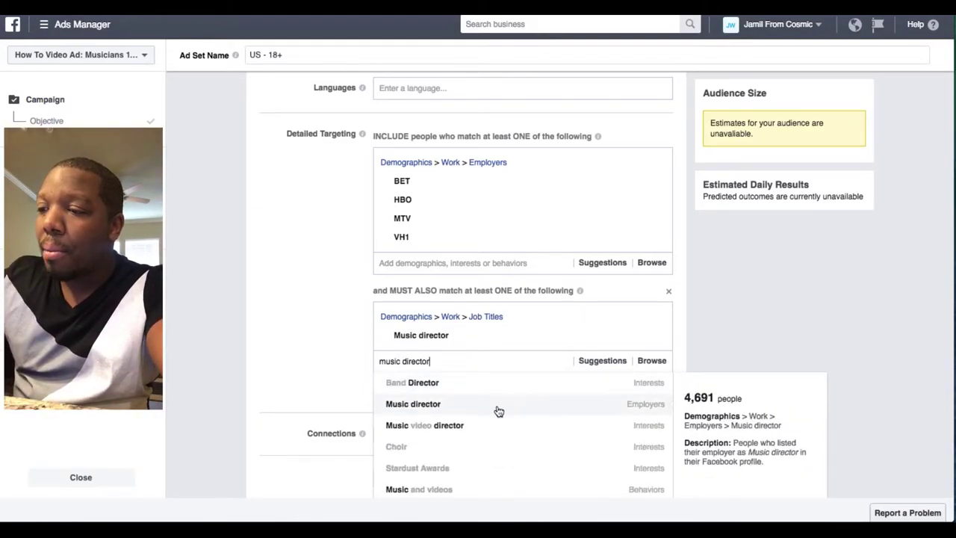
pyautogui.click(624, 407)
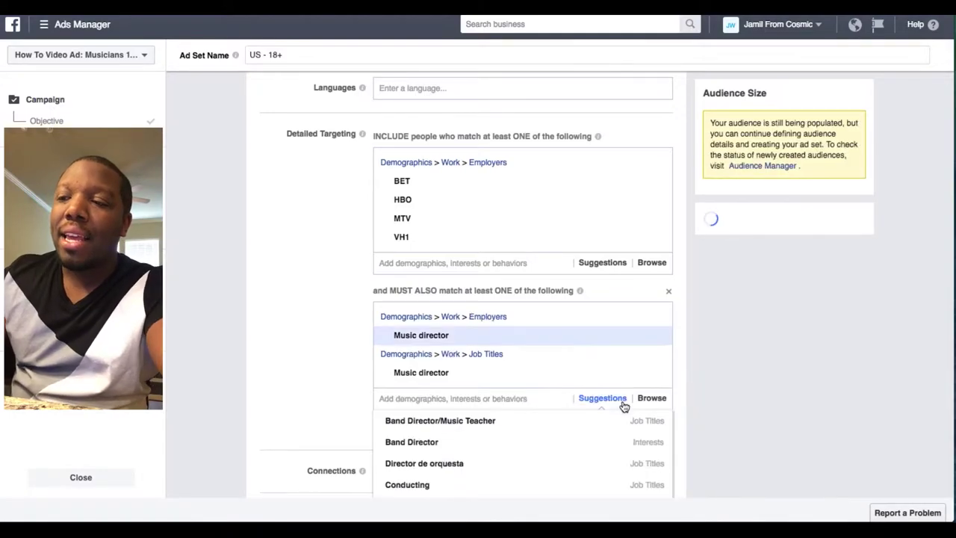
pyautogui.moveTo(432, 383)
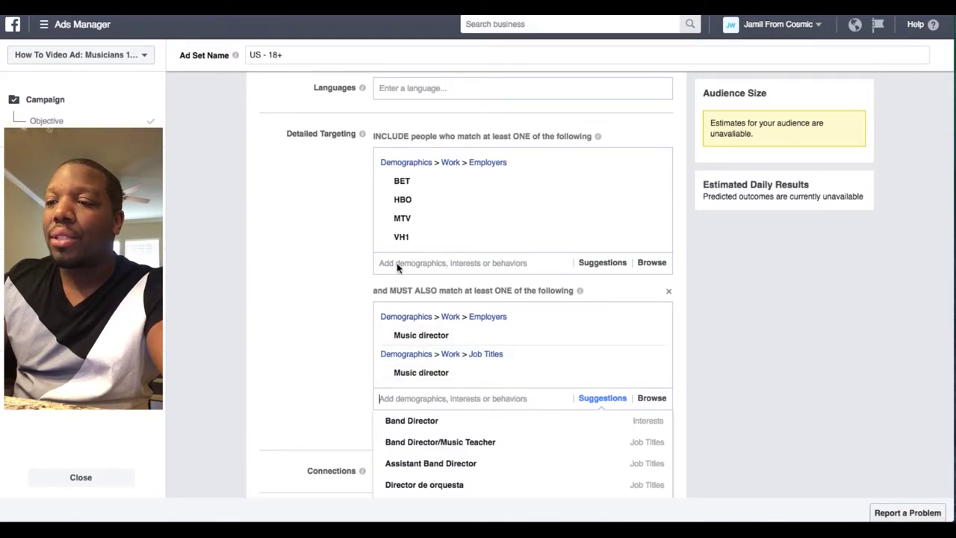
pyautogui.click(343, 345)
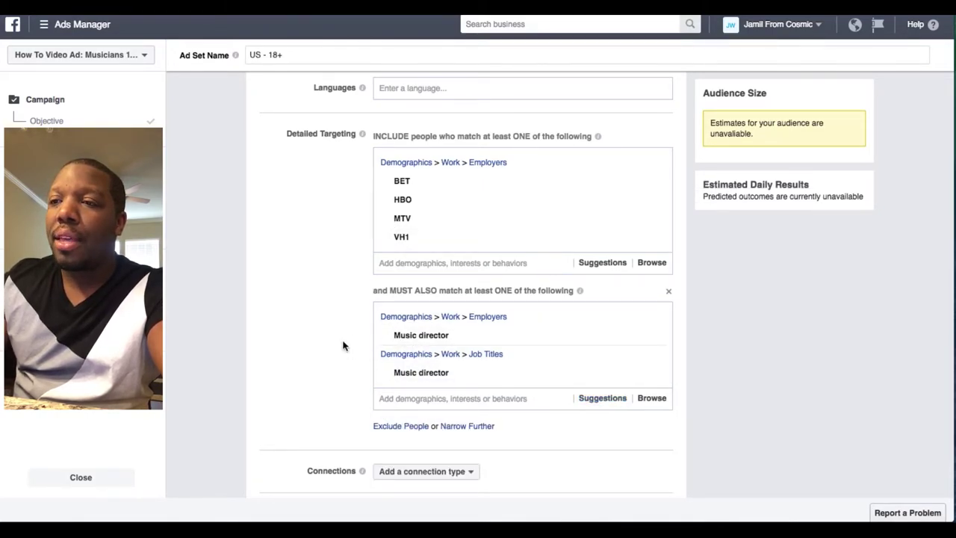
pyautogui.scroll(-1, 343, 345)
pyautogui.scroll(3, 343, 345)
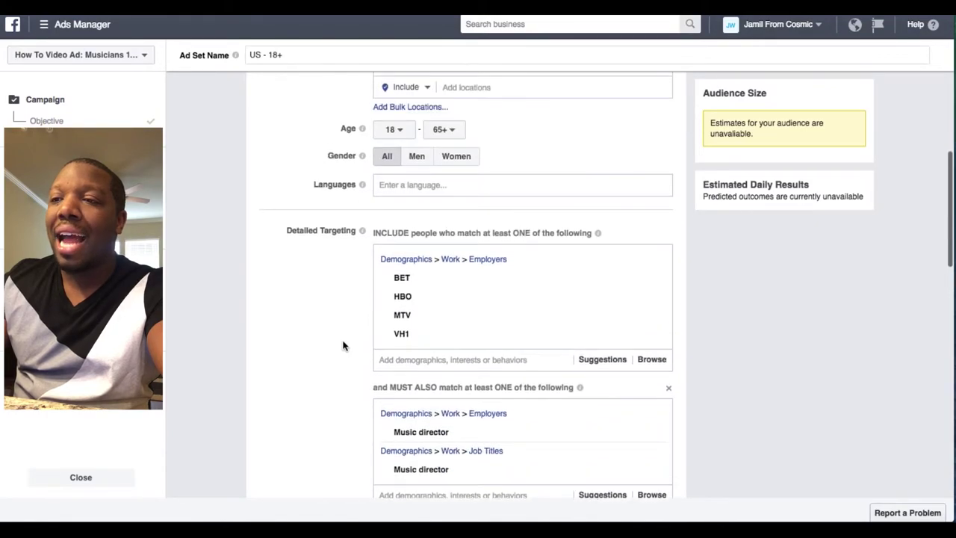
pyautogui.scroll(-2, 343, 345)
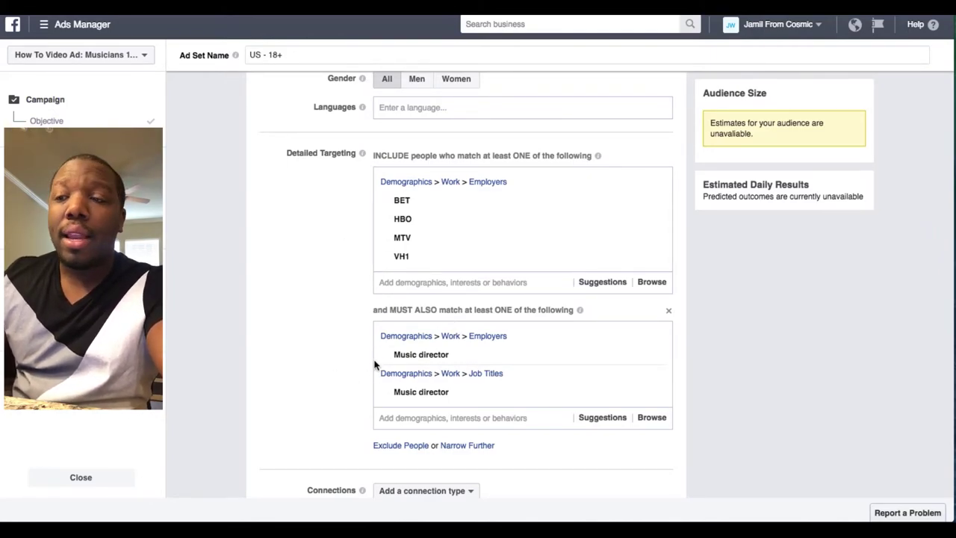
pyautogui.moveTo(389, 348)
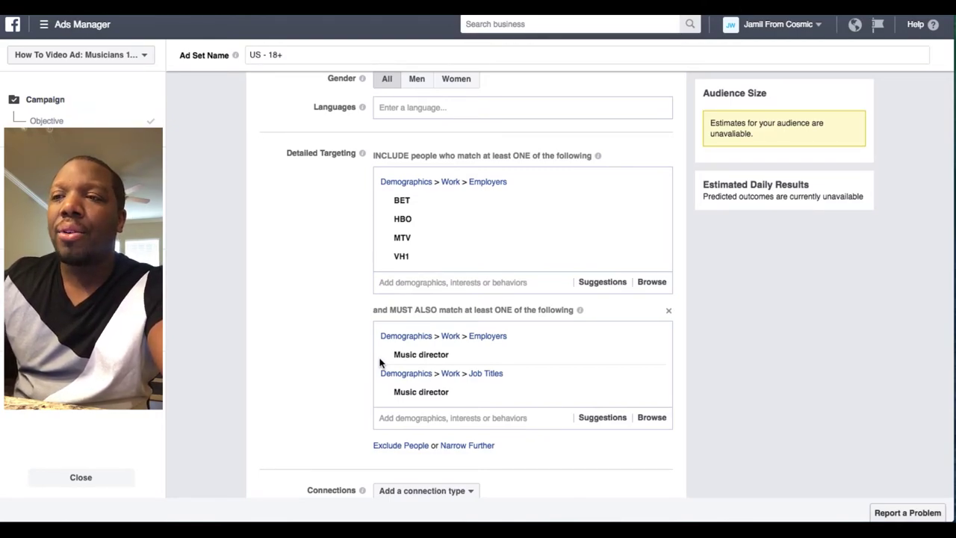
pyautogui.scroll(3, 336, 323)
pyautogui.scroll(-3, 336, 323)
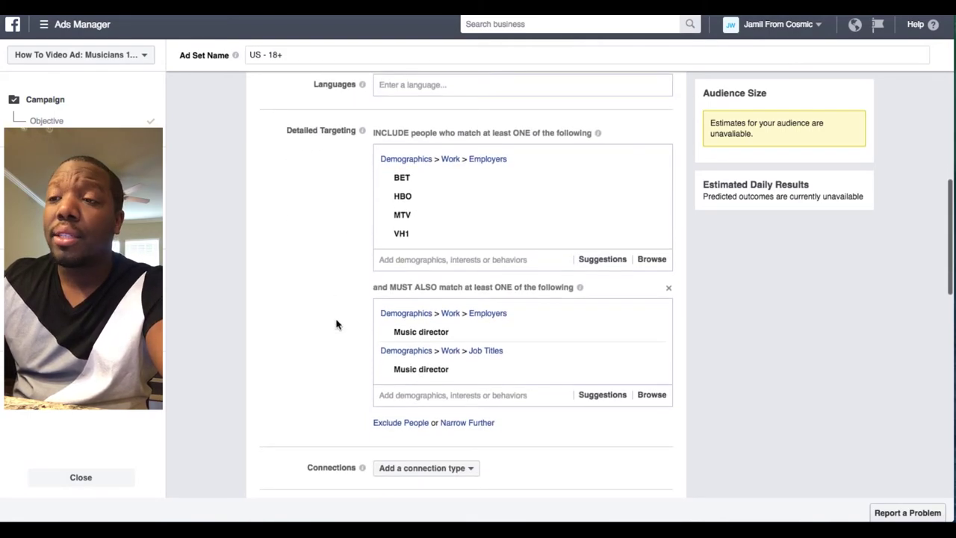